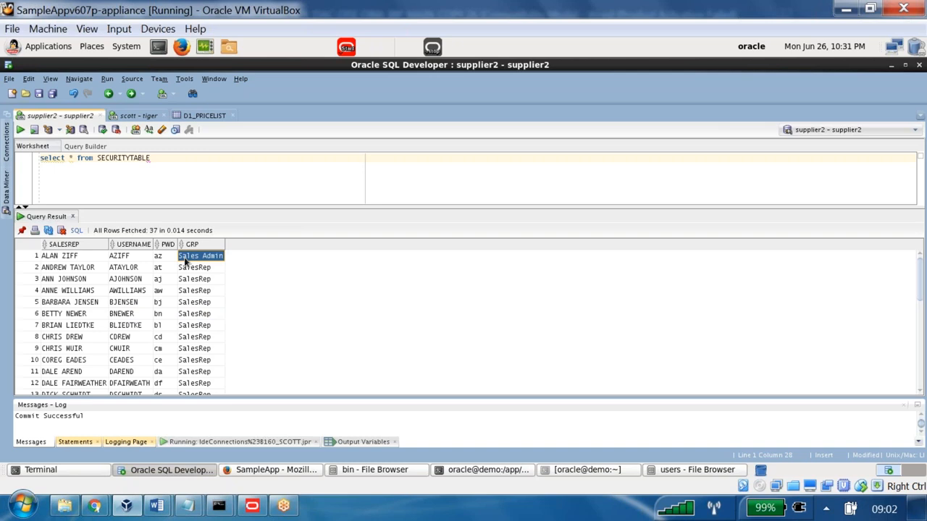
- Examine the GRP values at both ends of the SECURITYTABLE results and select the username in row 5
{"action": "left_click", "coordinate": [130, 391]}
{"action": "left_click", "coordinate": [183, 391]}
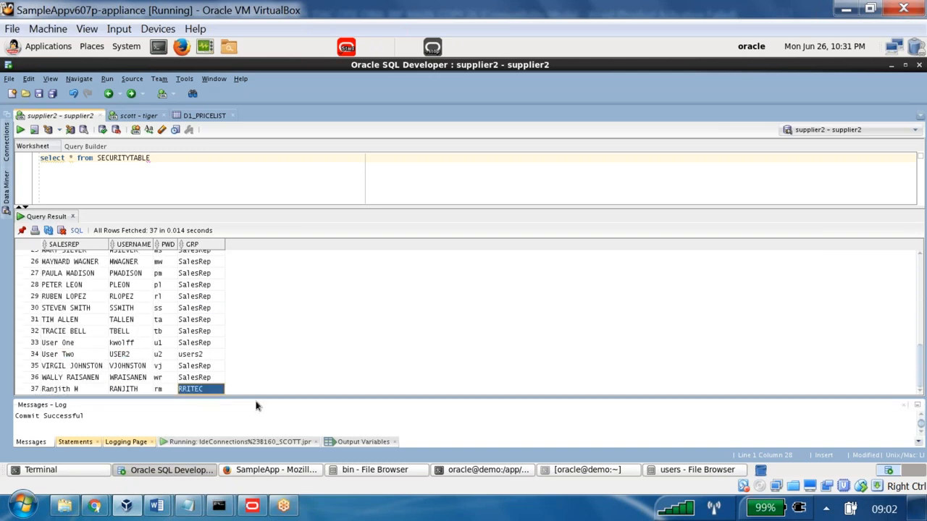
{"action": "scroll", "coordinate": [198, 320], "scroll_direction": "up", "scroll_amount": 8}
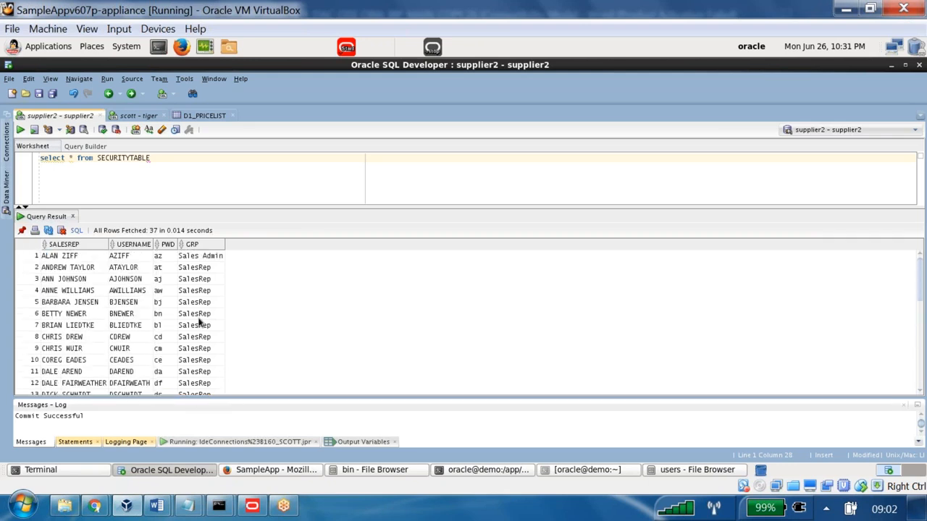
{"action": "left_click", "coordinate": [130, 304]}
{"action": "double_click", "coordinate": [141, 309]}
{"action": "double_click", "coordinate": [131, 304]}
{"action": "left_click_drag", "start_coordinate": [139, 304], "coordinate": [99, 307]}
{"action": "key", "text": "alt+Tab"}
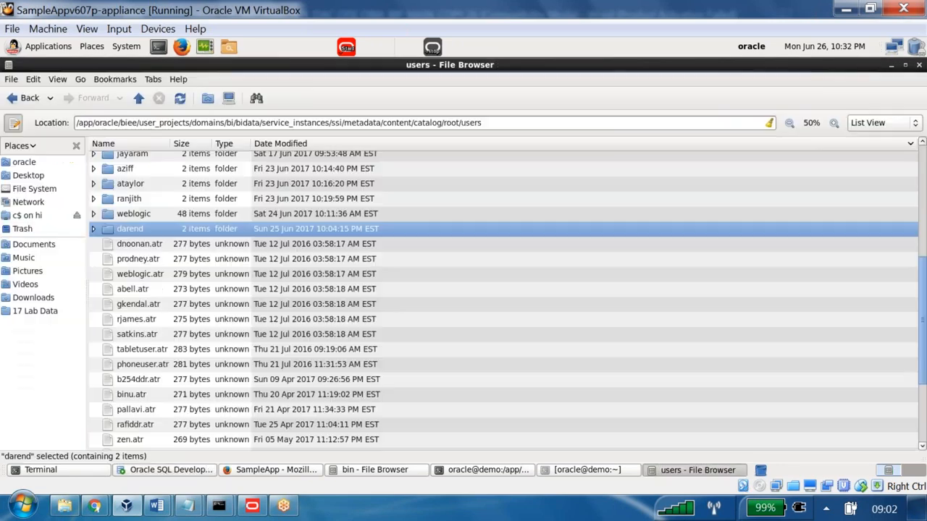
{"action": "key", "text": "alt+Tab"}
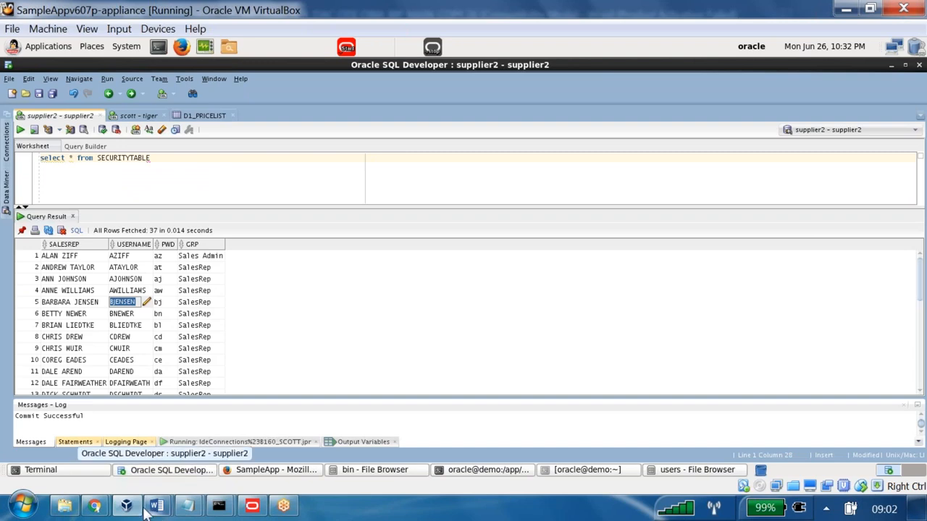
- Switch to the Oracle BI window in Chrome, sign out, and reopen the sign-in page
{"action": "left_click", "coordinate": [94, 506]}
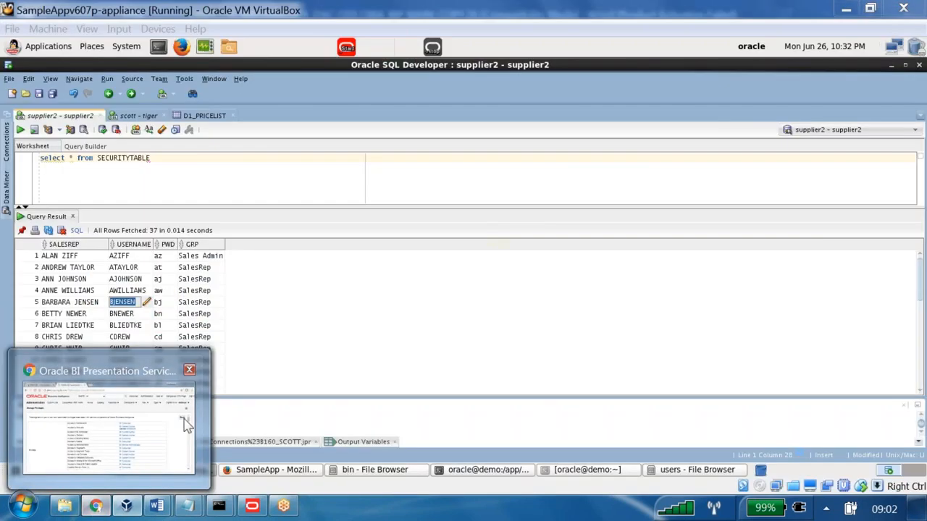
{"action": "left_click", "coordinate": [182, 425]}
{"action": "left_click", "coordinate": [910, 73]}
{"action": "left_click", "coordinate": [350, 296]}
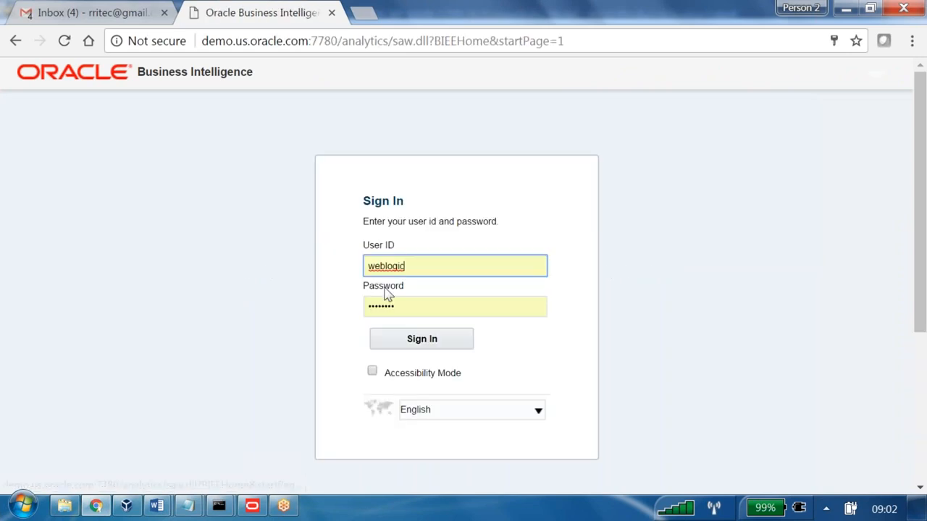
- Sign in to Oracle BI with the username and password of the SECURITYTABLE user in row 5
{"action": "left_click_drag", "start_coordinate": [441, 263], "coordinate": [286, 263]}
{"action": "key", "text": "ctrl+v"}
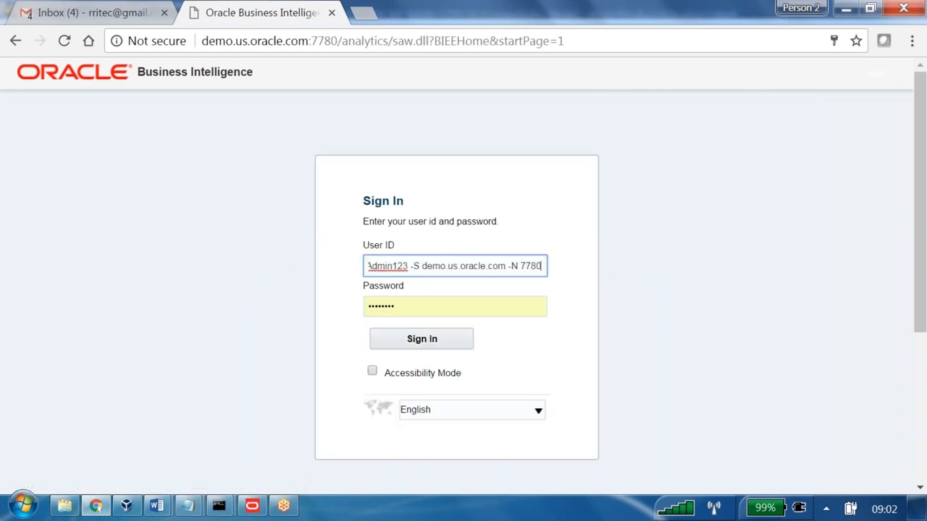
{"action": "left_click", "coordinate": [477, 265]}
{"action": "key", "text": "ctrl+a"}
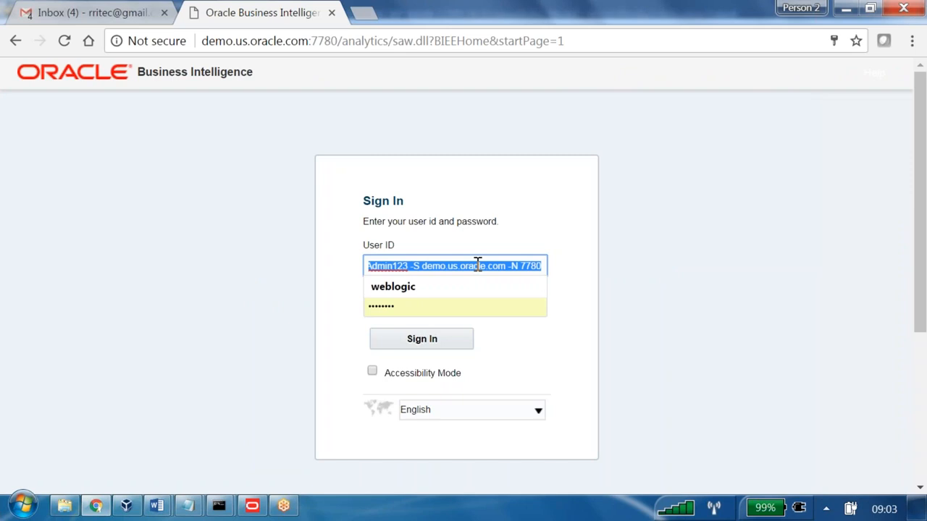
{"action": "type", "text": "BJENSEN"}
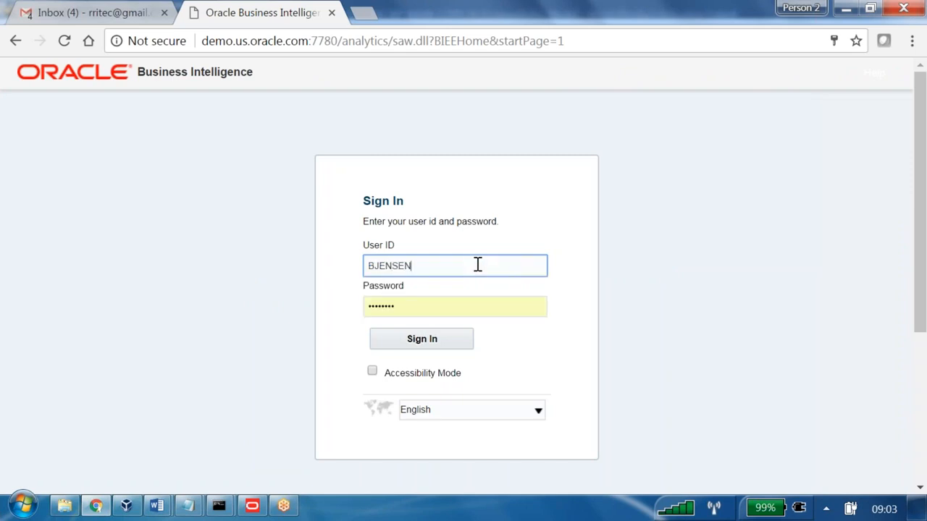
{"action": "left_click", "coordinate": [126, 506]}
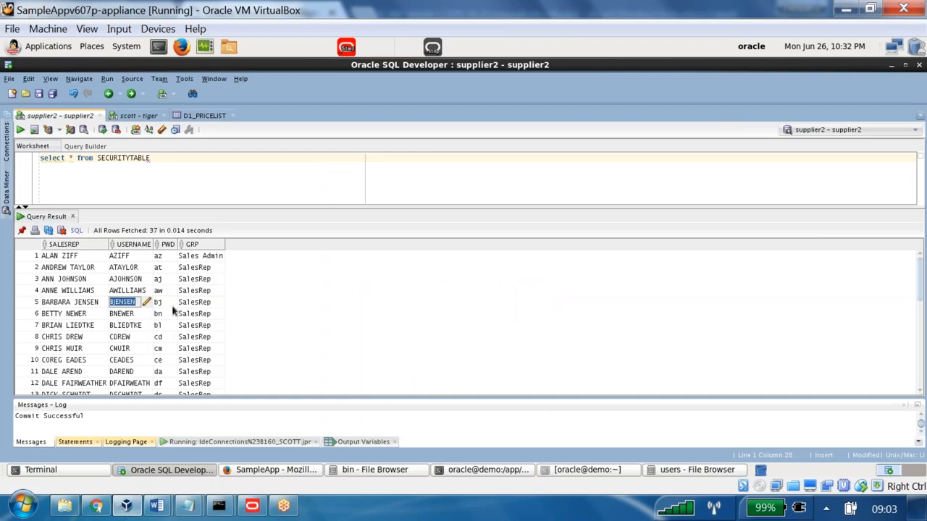
{"action": "left_click", "coordinate": [166, 303]}
{"action": "left_click", "coordinate": [98, 507]}
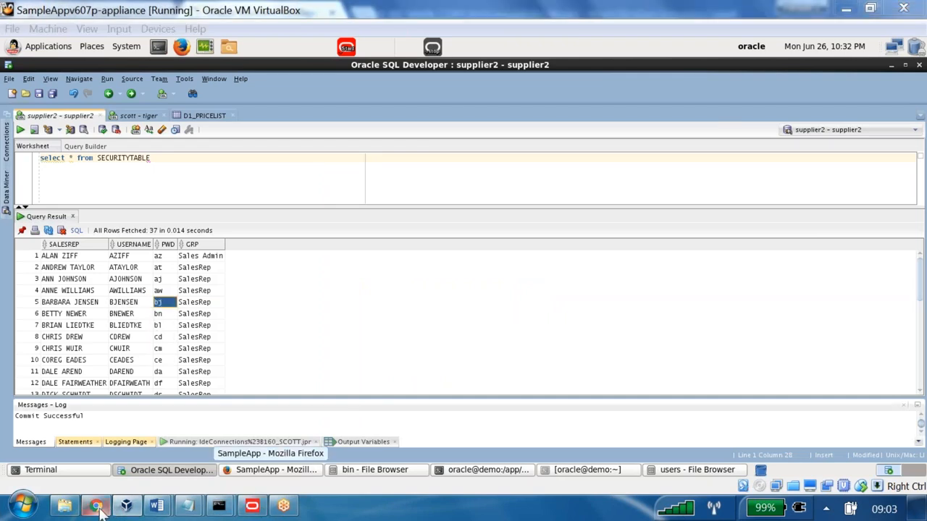
{"action": "key", "text": "Tab"}
{"action": "type", "text": "bj"}
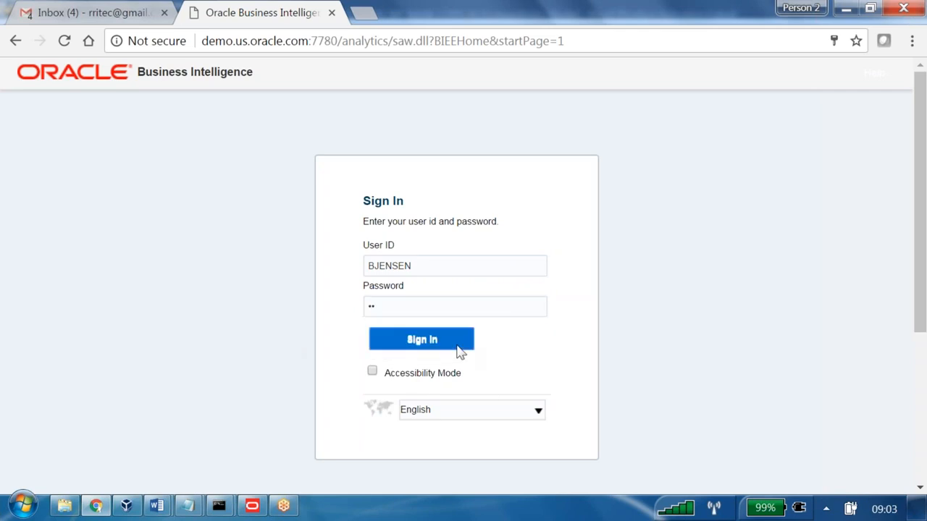
{"action": "left_click", "coordinate": [458, 346]}
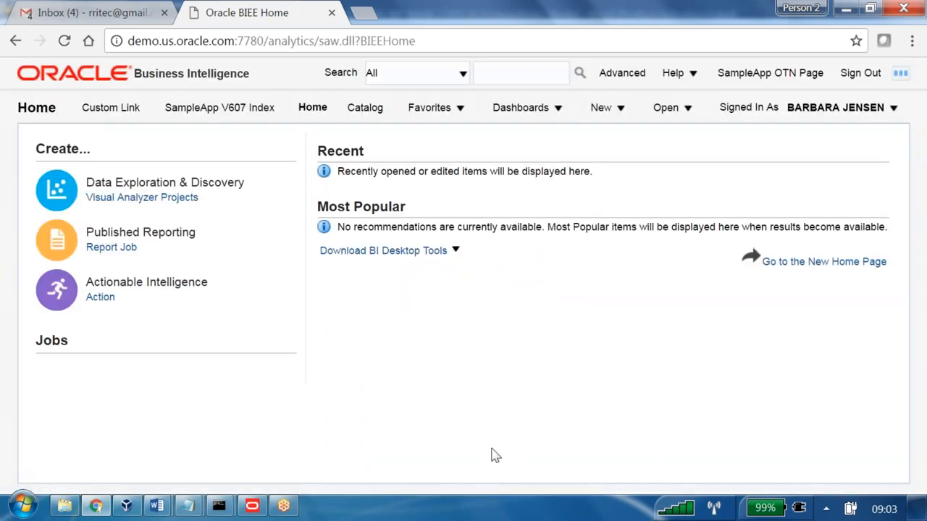
- Open Shared Folders in the catalog and locate the B160 folder
{"action": "left_click", "coordinate": [852, 121]}
{"action": "left_click", "coordinate": [365, 108]}
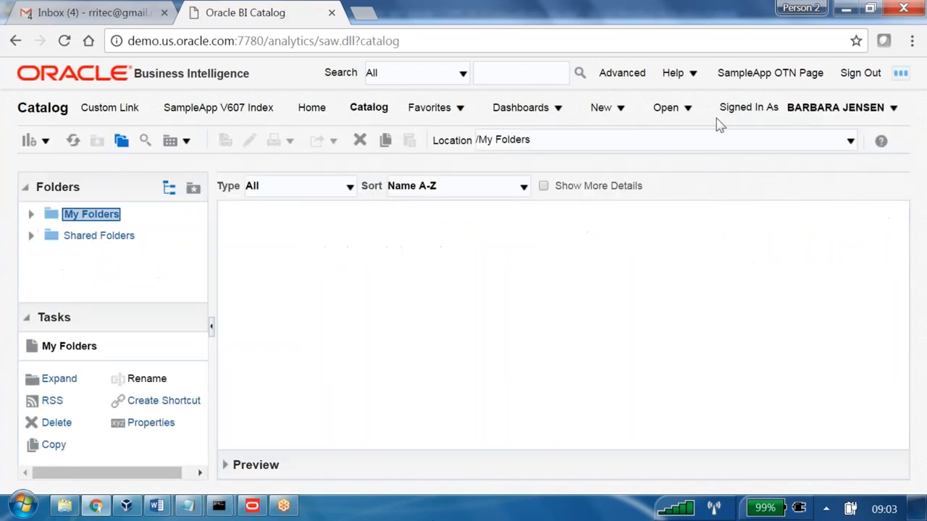
{"action": "left_click", "coordinate": [115, 240]}
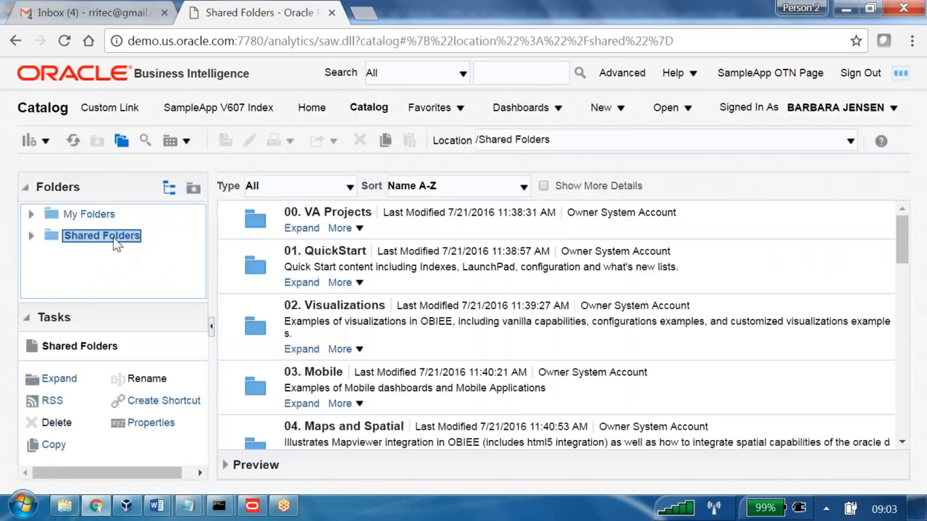
{"action": "scroll", "coordinate": [557, 326], "scroll_direction": "down", "scroll_amount": 9}
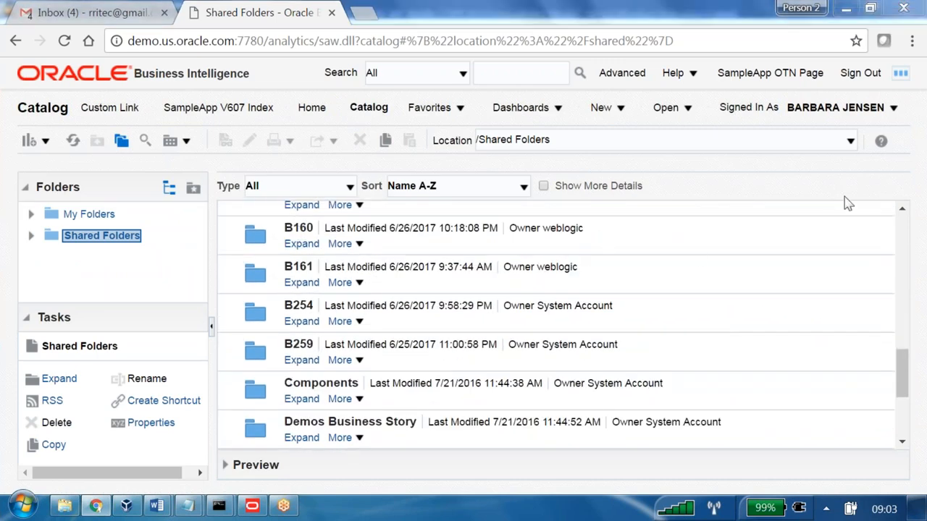
{"action": "mouse_move", "coordinate": [884, 85]}
{"action": "left_mouse_down"}
{"action": "mouse_move", "coordinate": [775, 98]}
{"action": "mouse_move", "coordinate": [887, 101]}
{"action": "mouse_move", "coordinate": [885, 90]}
{"action": "left_mouse_up"}
{"action": "mouse_move", "coordinate": [801, 123]}
{"action": "left_mouse_down"}
{"action": "mouse_move", "coordinate": [342, 228]}
{"action": "mouse_move", "coordinate": [267, 230]}
{"action": "mouse_move", "coordinate": [358, 221]}
{"action": "mouse_move", "coordinate": [335, 208]}
{"action": "left_mouse_up"}
{"action": "left_click_drag", "start_coordinate": [416, 223], "coordinate": [505, 257]}
{"action": "left_click_drag", "start_coordinate": [492, 217], "coordinate": [455, 263]}
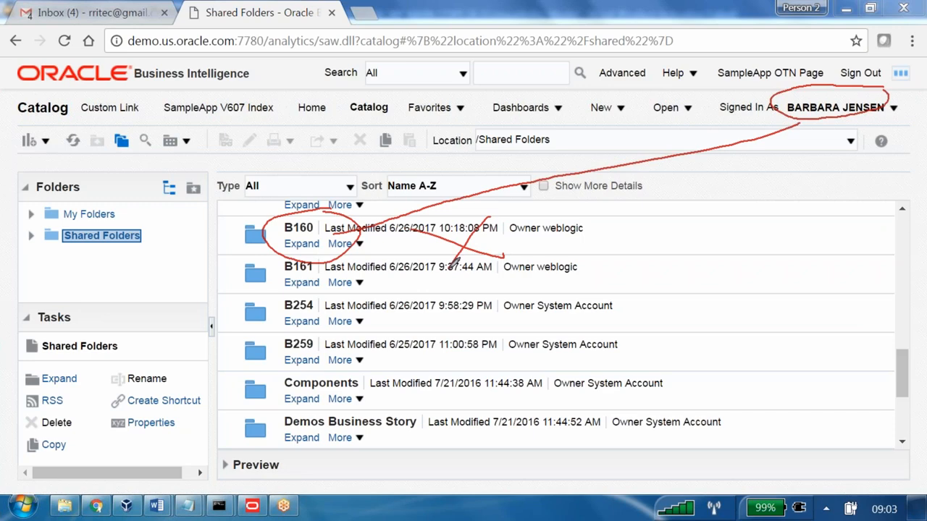
- Check the row 5 user's group in SQL Developer, and view the Roles and Catalog Groups of the signed-in Oracle BI account
{"action": "left_click", "coordinate": [134, 512]}
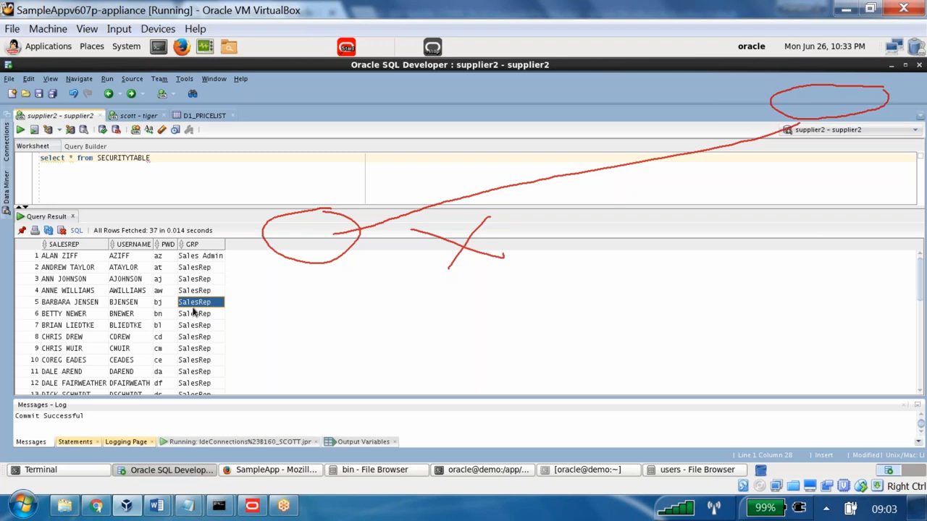
{"action": "left_click", "coordinate": [96, 506]}
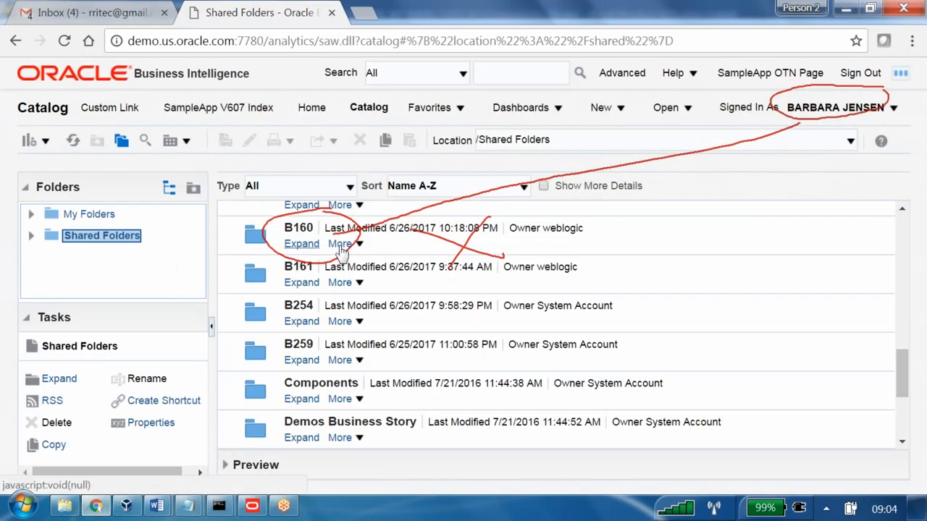
{"action": "left_click", "coordinate": [894, 113]}
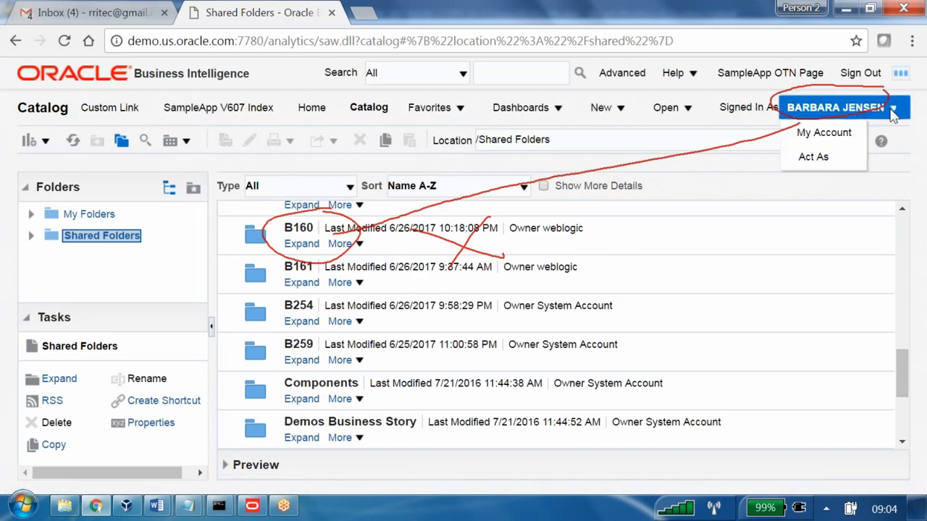
{"action": "left_click", "coordinate": [838, 137]}
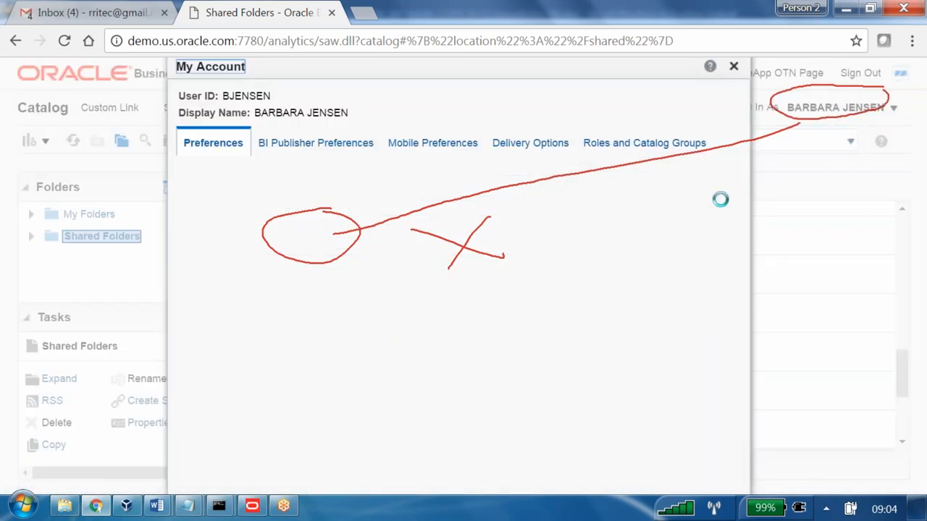
{"action": "left_click", "coordinate": [643, 143]}
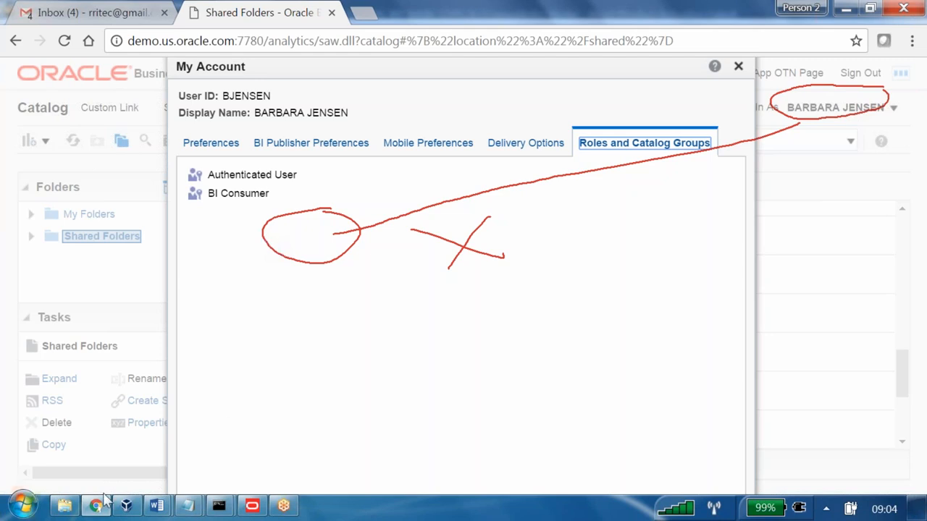
- Switch to the OBIEE notes in Word and read the Ground Work instructions for updating the securitytable grp column
{"action": "mouse_move", "coordinate": [158, 507]}
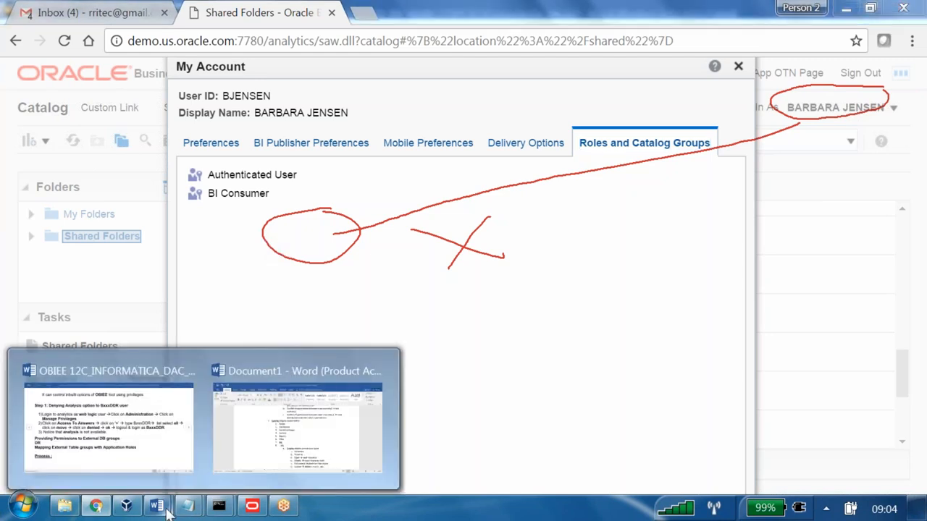
{"action": "left_click", "coordinate": [185, 434]}
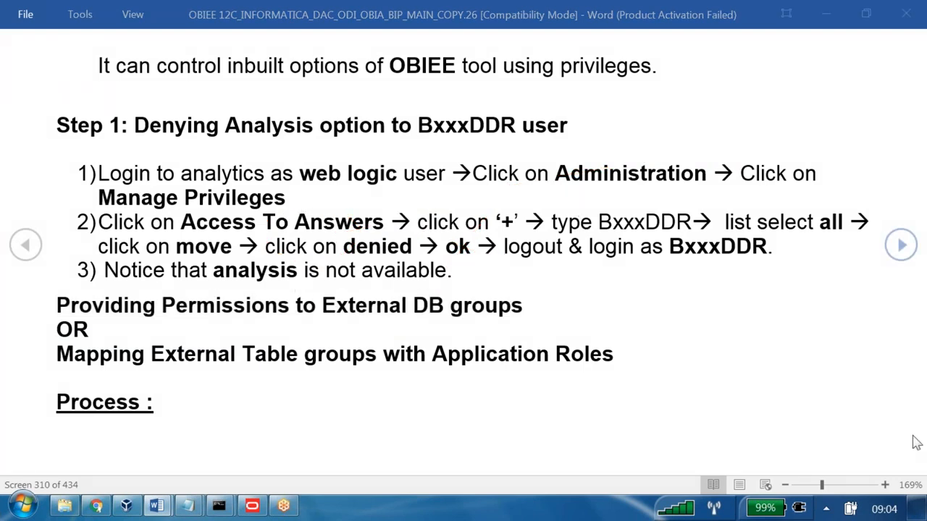
{"action": "left_click", "coordinate": [174, 384]}
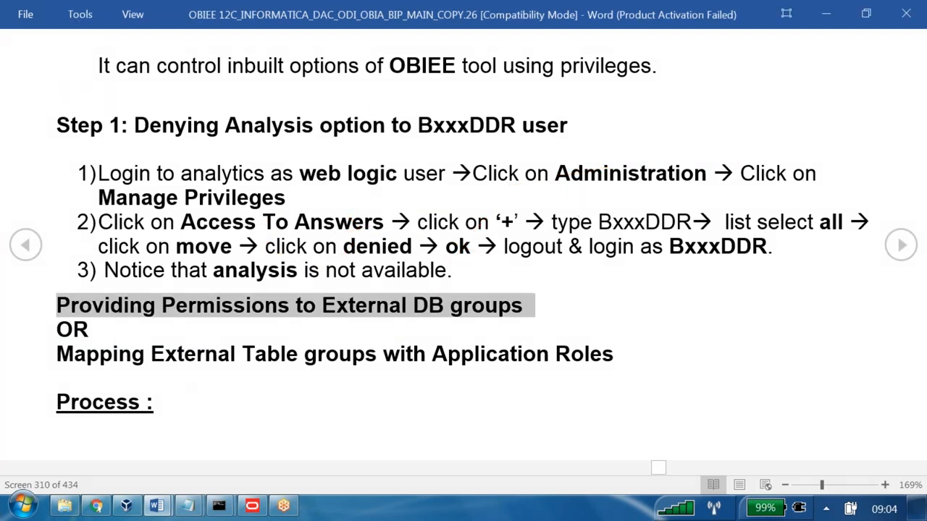
{"action": "scroll", "coordinate": [175, 382], "scroll_direction": "down", "scroll_amount": 1}
{"action": "left_click_drag", "start_coordinate": [54, 70], "coordinate": [201, 67]}
{"action": "left_click_drag", "start_coordinate": [105, 116], "coordinate": [627, 132]}
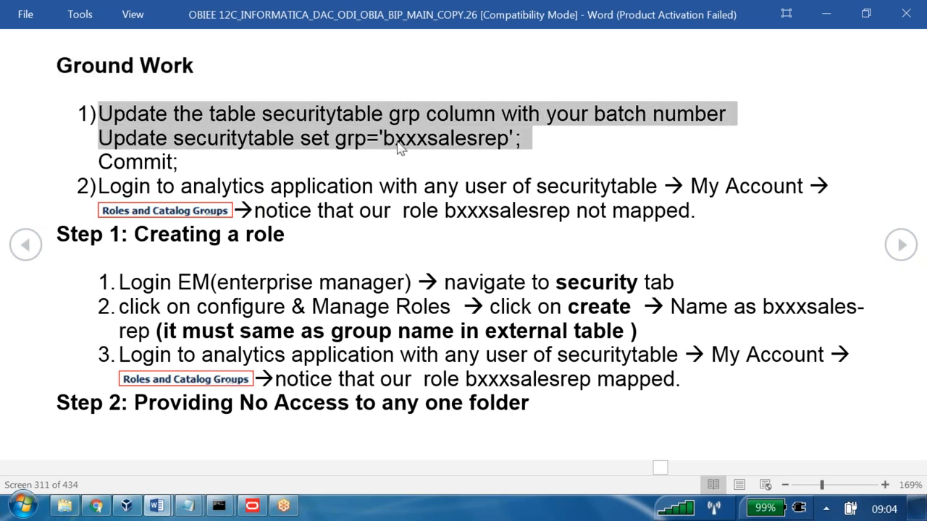
{"action": "left_click", "coordinate": [152, 141]}
{"action": "triple_click", "coordinate": [152, 140]}
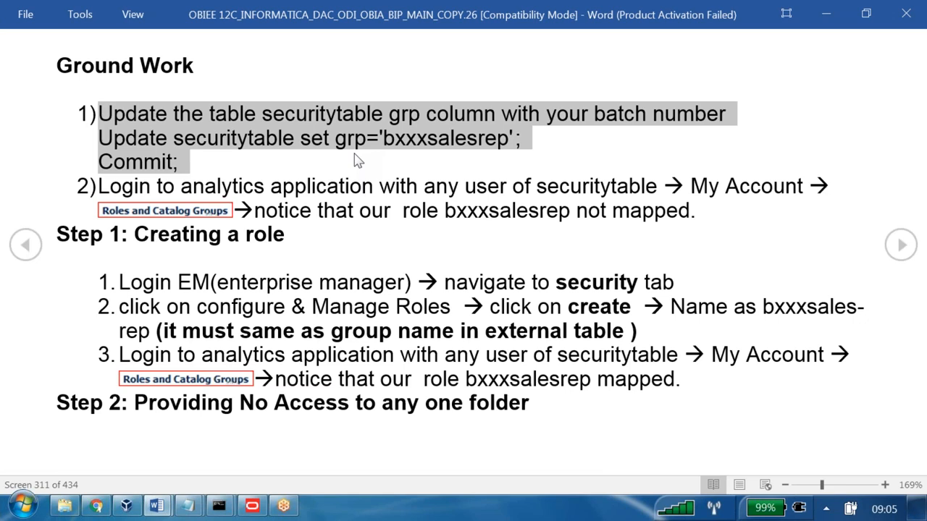
{"action": "left_click", "coordinate": [185, 159]}
{"action": "triple_click", "coordinate": [124, 154]}
{"action": "left_click_drag", "start_coordinate": [124, 154], "coordinate": [108, 142]}
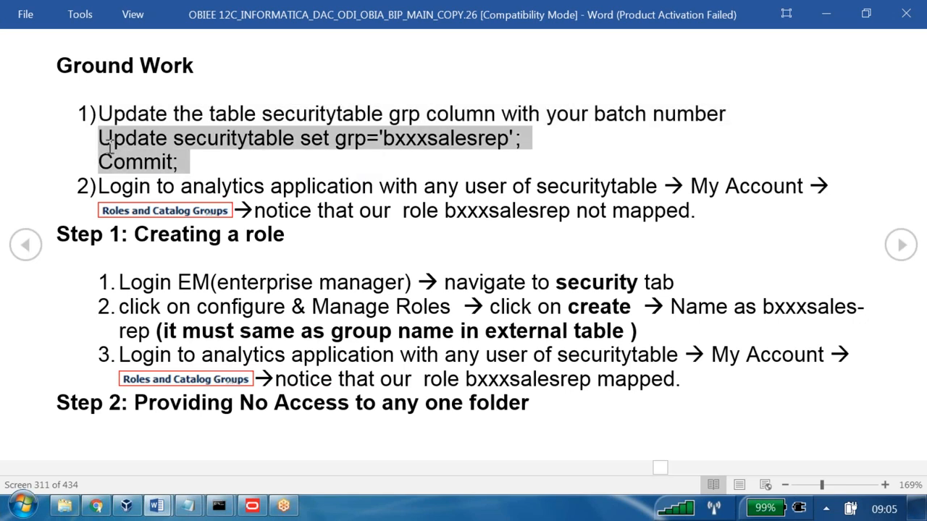
- Switch to SQL Developer, add the condition where grp='SalesRep' to the SECURITYTABLE query, and run it
{"action": "left_click", "coordinate": [187, 506]}
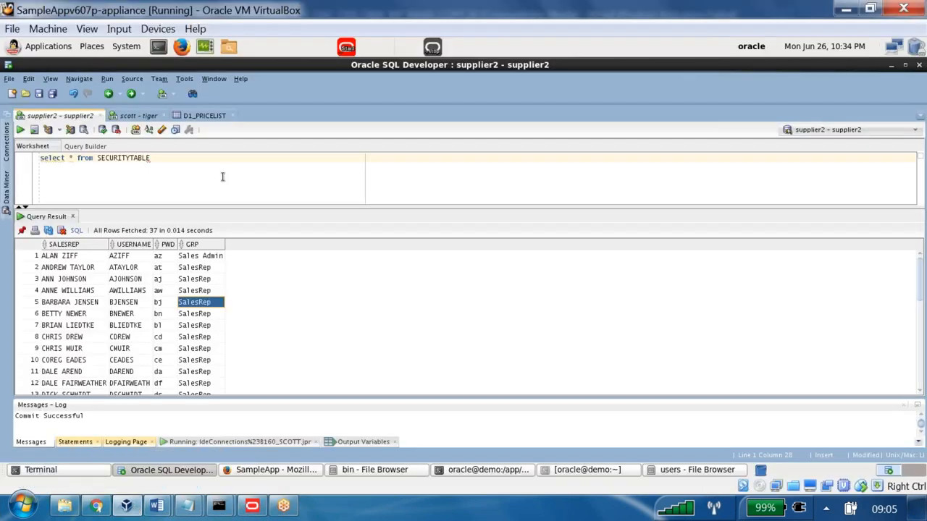
{"action": "key", "text": "ctrl+a"}
{"action": "left_click", "coordinate": [202, 160]}
{"action": "type", "text": "where "}
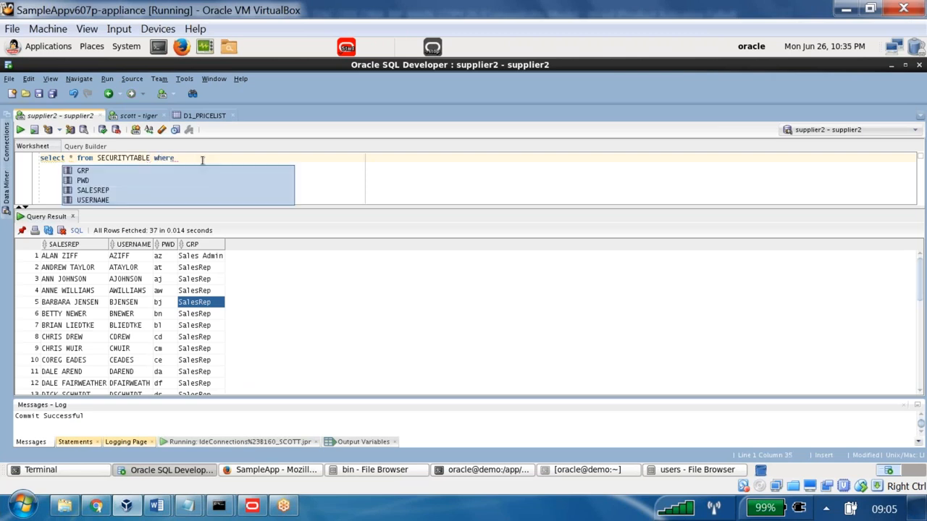
{"action": "type", "text": "grp='Salesr"}
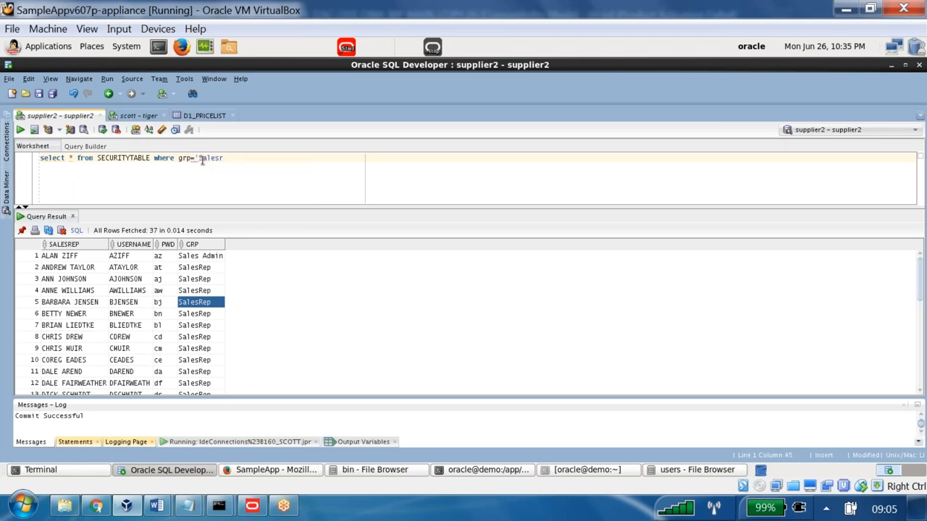
{"action": "key", "text": "BackSpace"}
{"action": "key", "text": "BackSpace"}
{"action": "type", "text": "Rep'"}
{"action": "left_click", "coordinate": [20, 130]}
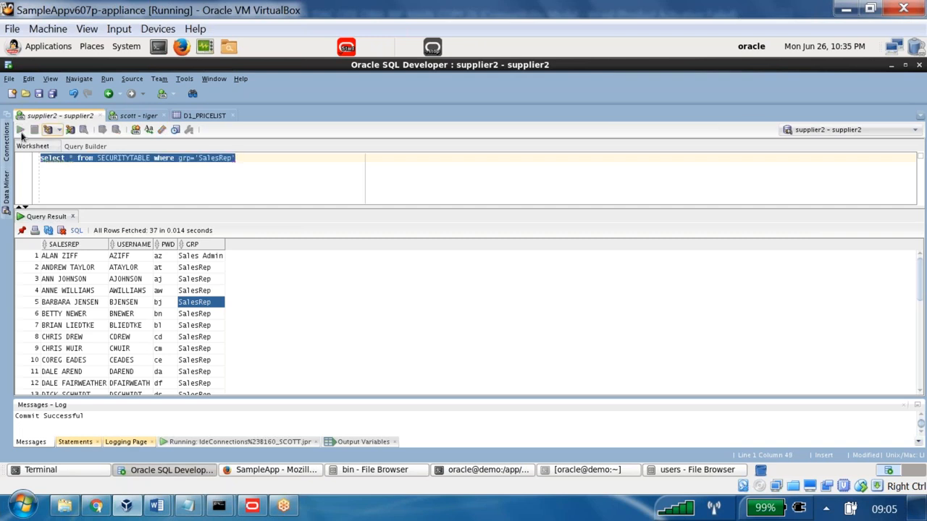
- Replace "select * from" with "update" in the SECURITYTABLE statement, keeping the SalesRep condition
{"action": "key", "text": "Home"}
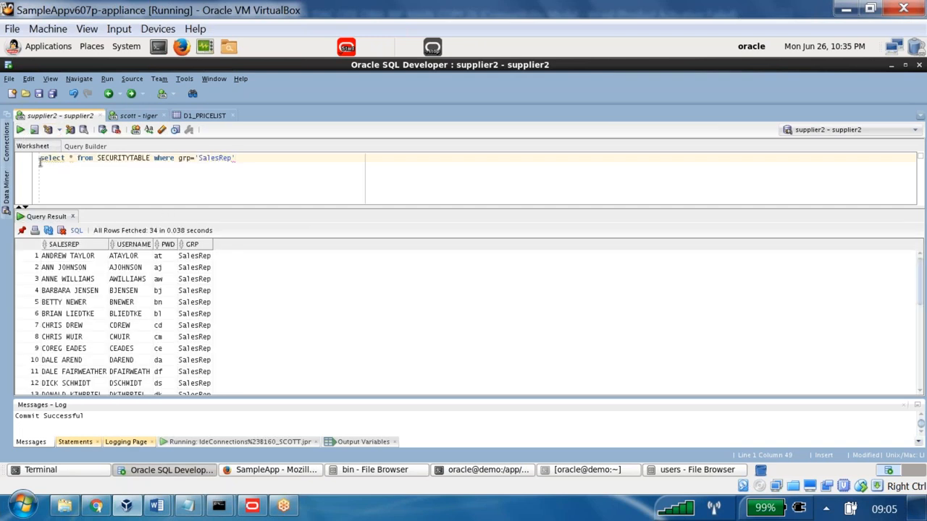
{"action": "type", "text": "update"}
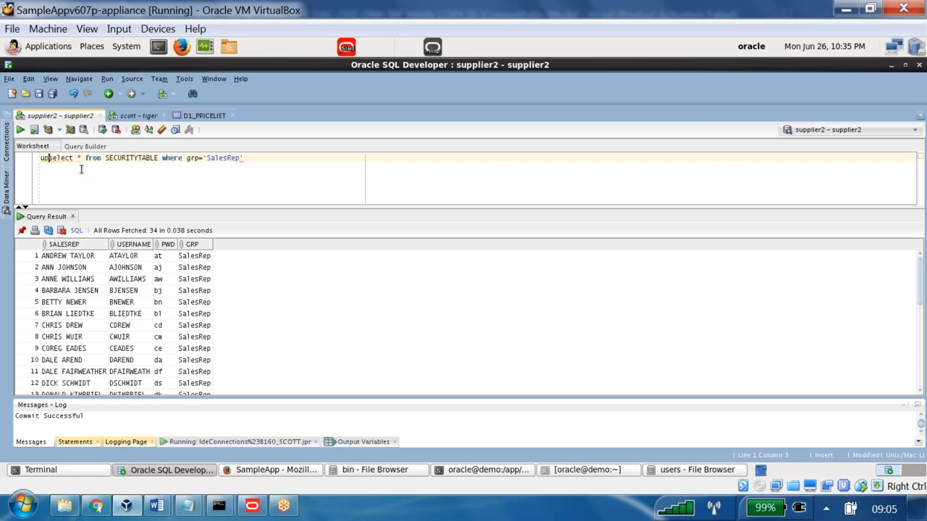
{"action": "key", "text": "Delete"}
{"action": "key", "text": "Delete"}
{"action": "key", "text": "Delete"}
{"action": "key", "text": "Delete"}
{"action": "key", "text": "Delete"}
{"action": "key", "text": "Delete"}
{"action": "key", "text": "Delete"}
{"action": "key", "text": "Delete"}
{"action": "key", "text": "Delete"}
{"action": "key", "text": "Delete"}
{"action": "key", "text": "Delete"}
{"action": "key", "text": "Delete"}
{"action": "key", "text": "Delete"}
{"action": "key", "text": "Delete"}
{"action": "key", "text": "Delete"}
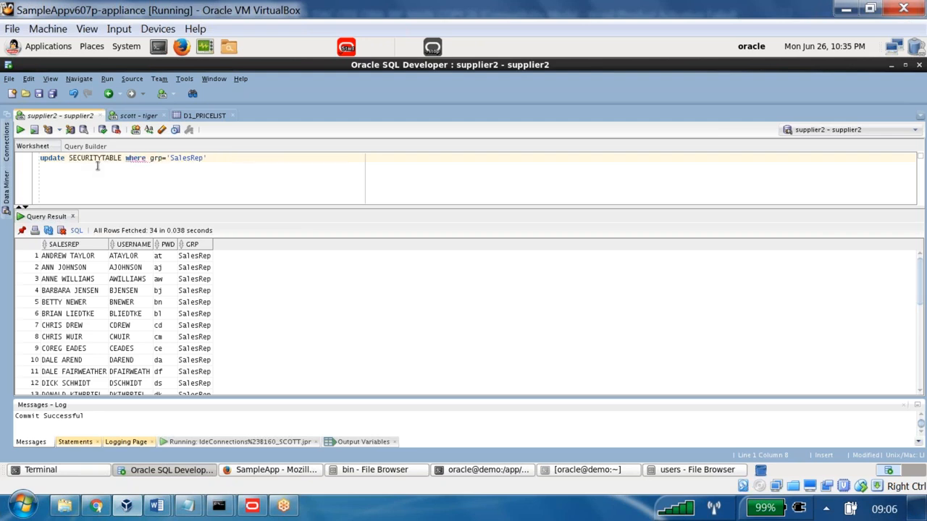
- Add the clause set grp ='B160SALESREP' before the where condition of the SECURITYTABLE update statement
{"action": "left_click", "coordinate": [126, 157]}
{"action": "type", "text": "set "}
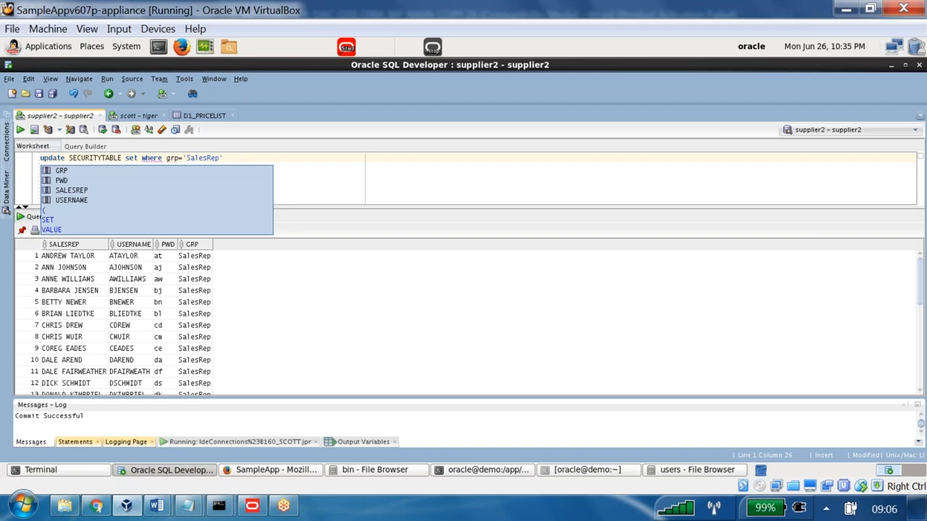
{"action": "type", "text": "grp ="}
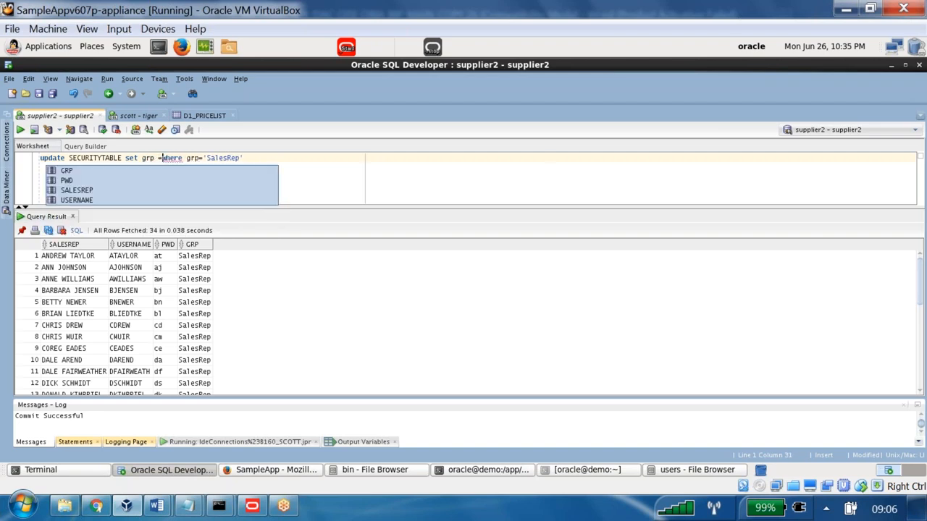
{"action": "type", "text": "'"}
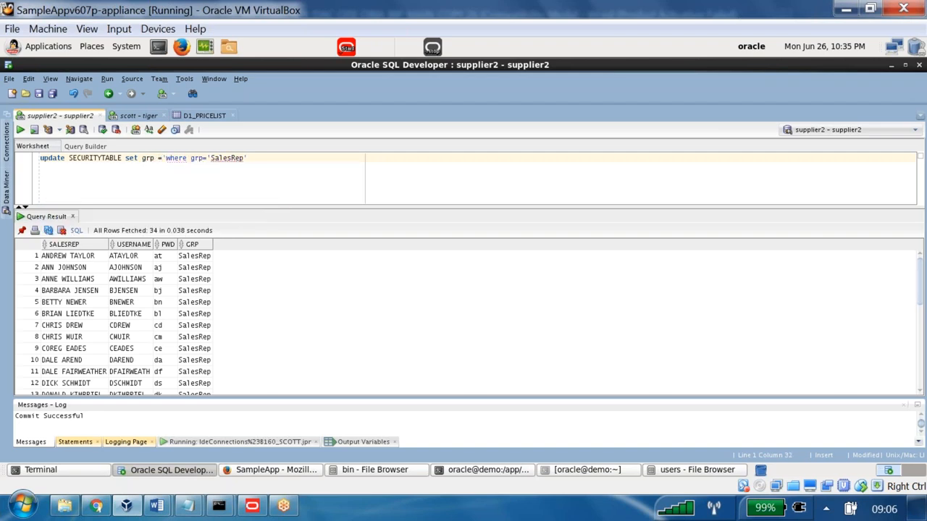
{"action": "type", "text": "Bl"}
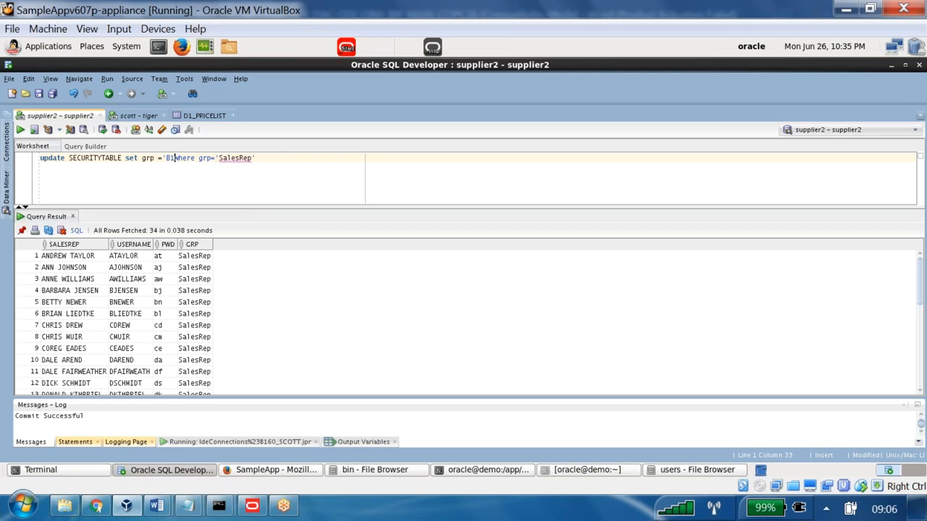
{"action": "type", "text": "61S"}
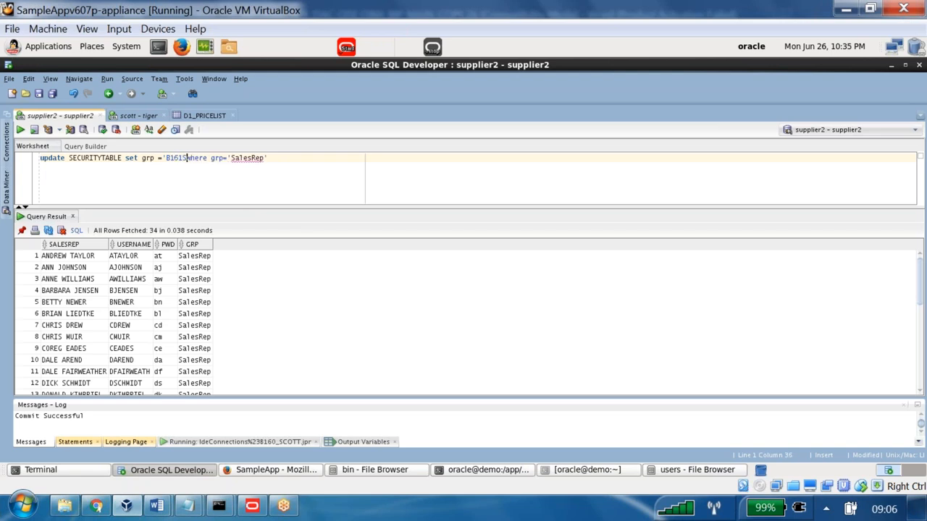
{"action": "type", "text": "ALESREP"}
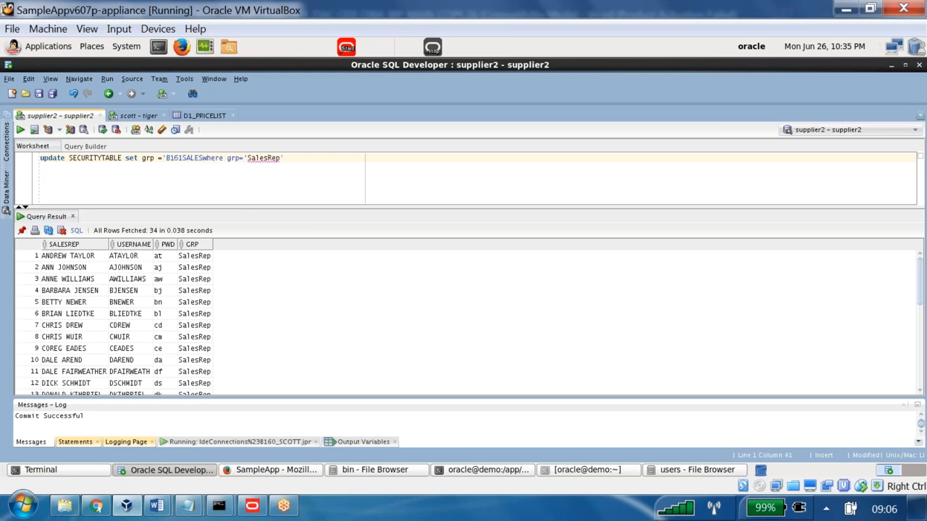
{"action": "type", "text": "'"}
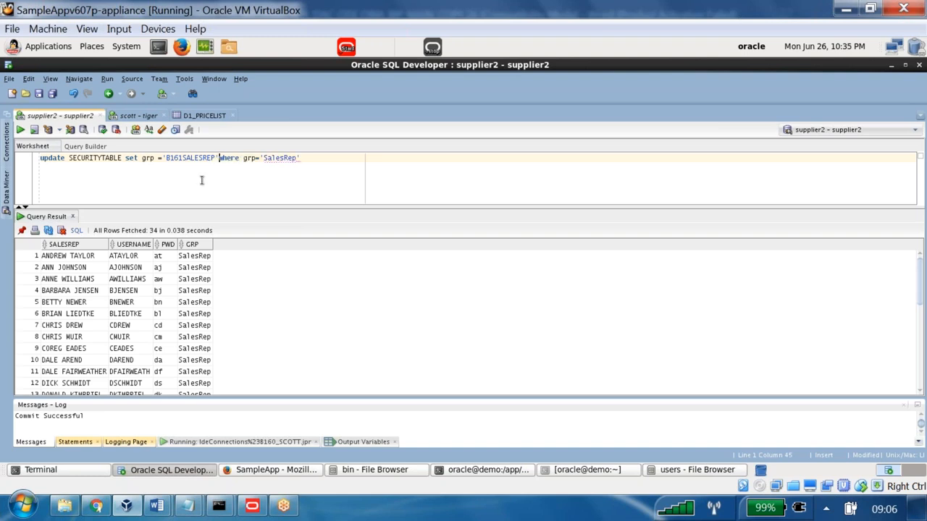
{"action": "left_click", "coordinate": [186, 160]}
{"action": "key", "text": "BackSpace"}
{"action": "type", "text": "0"}
- Run the SECURITYTABLE update statement and commit the change
{"action": "left_click_drag", "start_coordinate": [341, 160], "coordinate": [41, 158]}
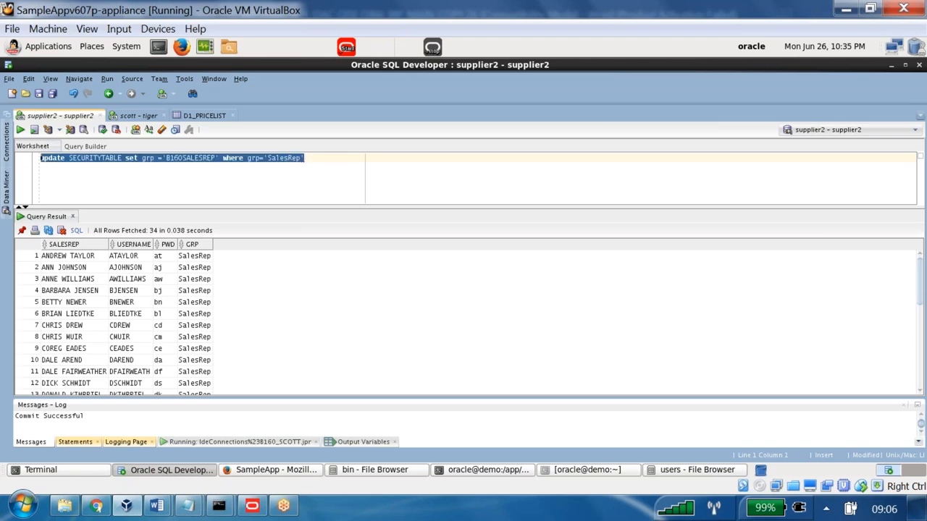
{"action": "left_click", "coordinate": [20, 130]}
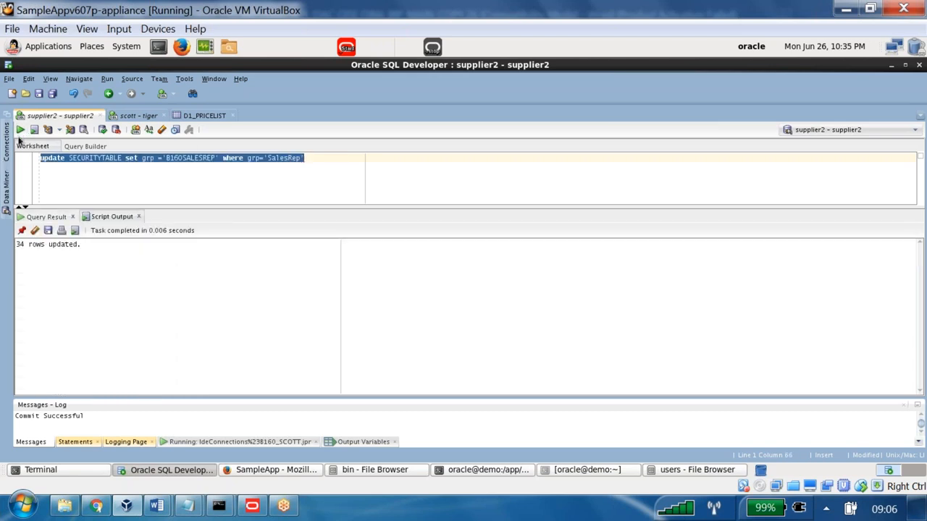
{"action": "left_click_drag", "start_coordinate": [81, 249], "coordinate": [1, 239]}
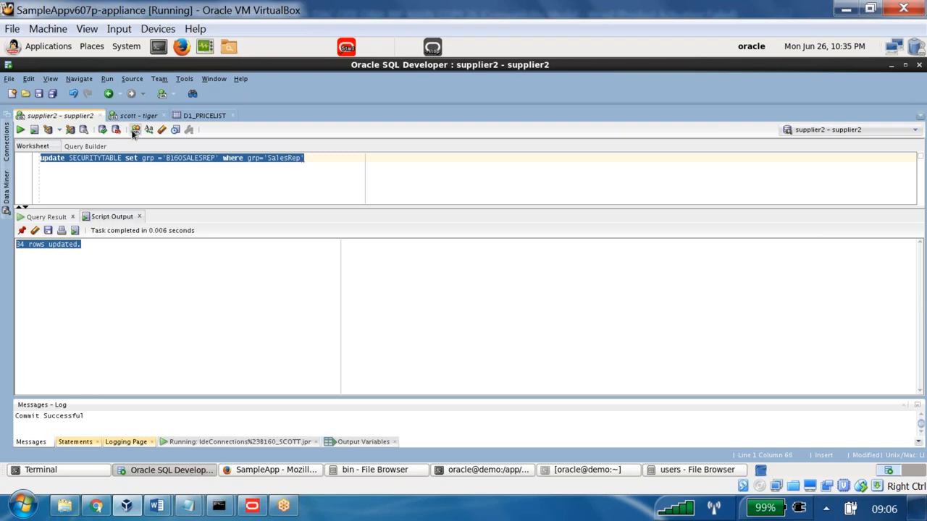
{"action": "left_click", "coordinate": [107, 130]}
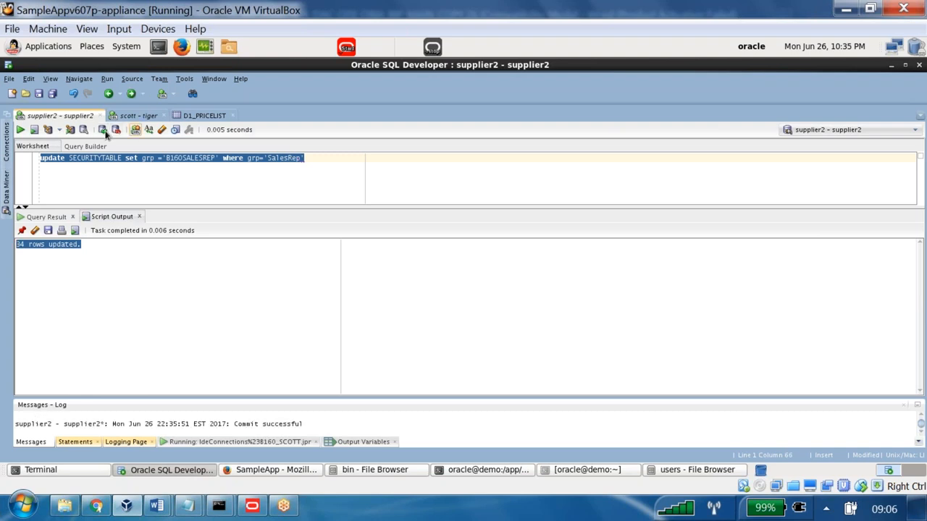
- Add the query "select * from securitytable" below the update statement, run only that query, and check the GRP values
{"action": "left_click", "coordinate": [344, 160]}
{"action": "key", "text": "Return"}
{"action": "key", "text": "Return"}
{"action": "type", "text": "select * from se"}
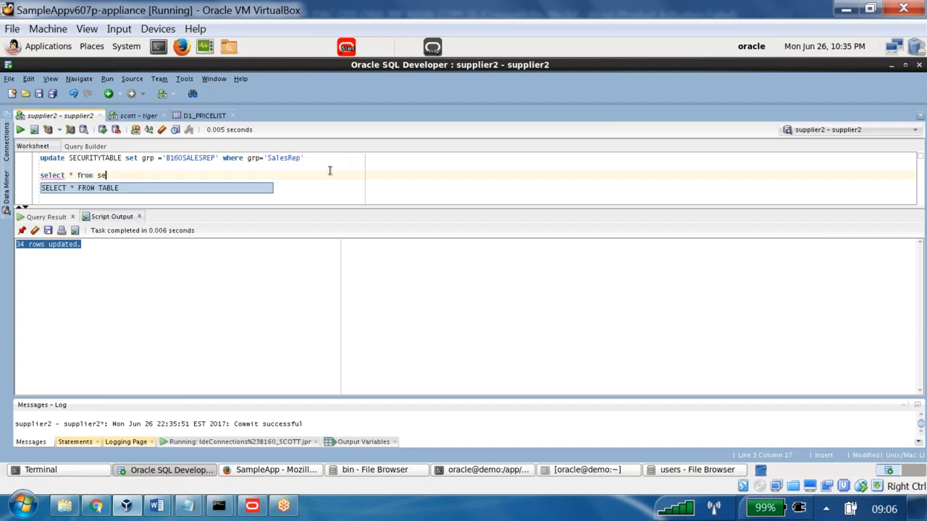
{"action": "type", "text": "c"}
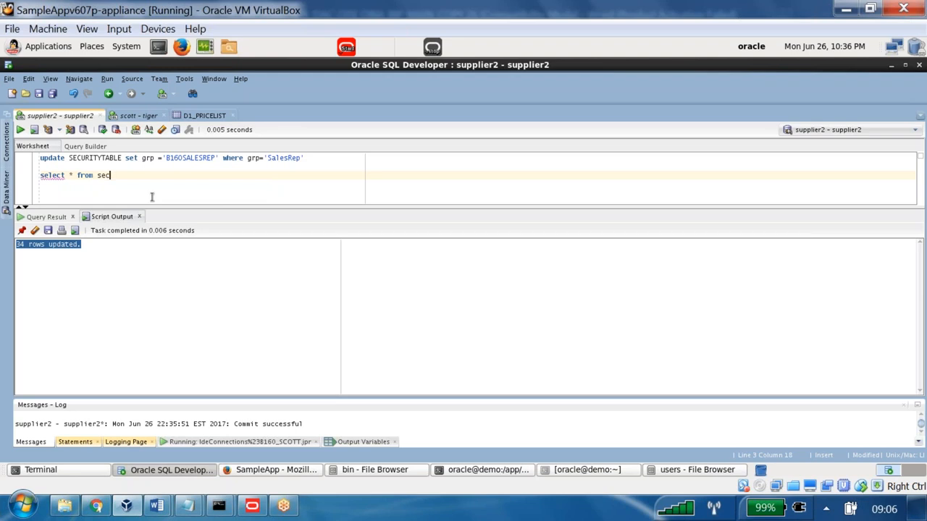
{"action": "type", "text": "uritytable"}
{"action": "key", "text": "shift+Home"}
{"action": "key", "text": "shift+Up"}
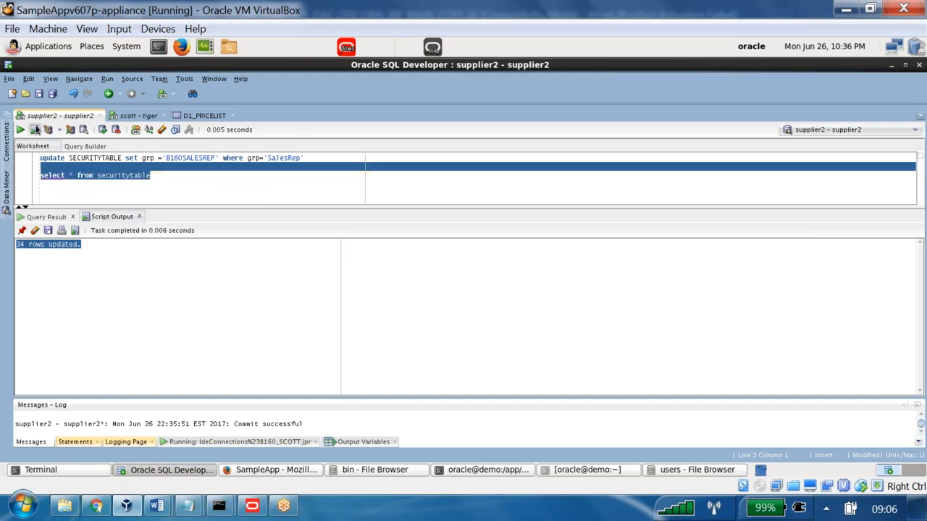
{"action": "left_click", "coordinate": [20, 130]}
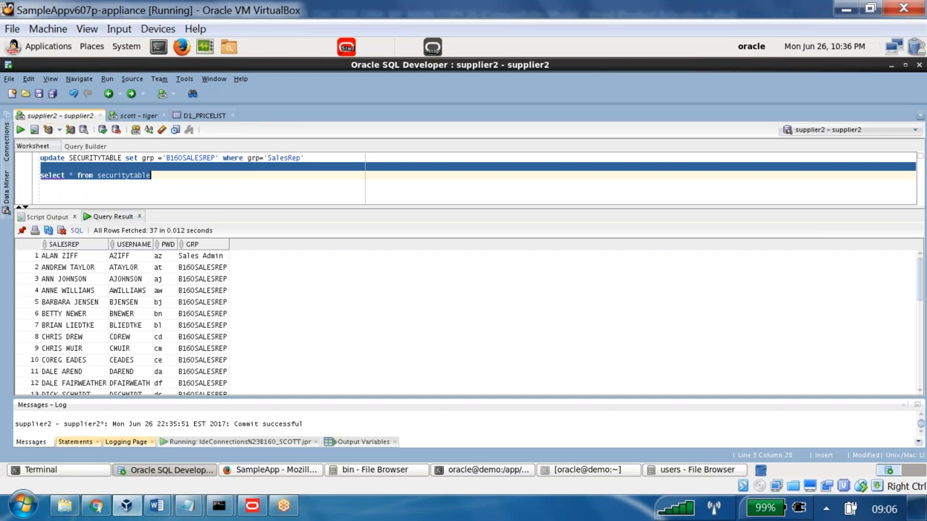
{"action": "left_click_drag", "start_coordinate": [208, 296], "coordinate": [207, 361]}
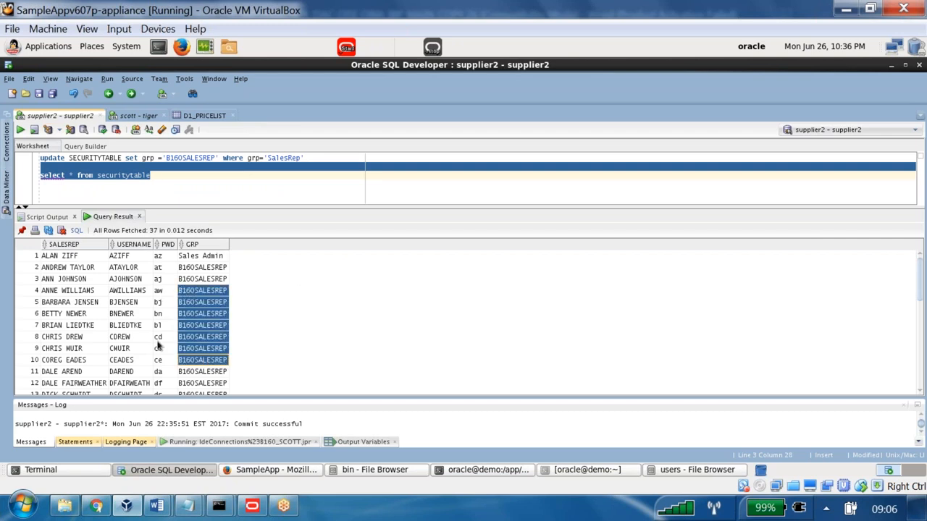
- Switch to the OBIEE notes in Word and read Ground Work item 2 about logging in to analytics as a securitytable user
{"action": "left_click", "coordinate": [698, 470]}
{"action": "left_click", "coordinate": [171, 470]}
{"action": "left_click", "coordinate": [156, 506]}
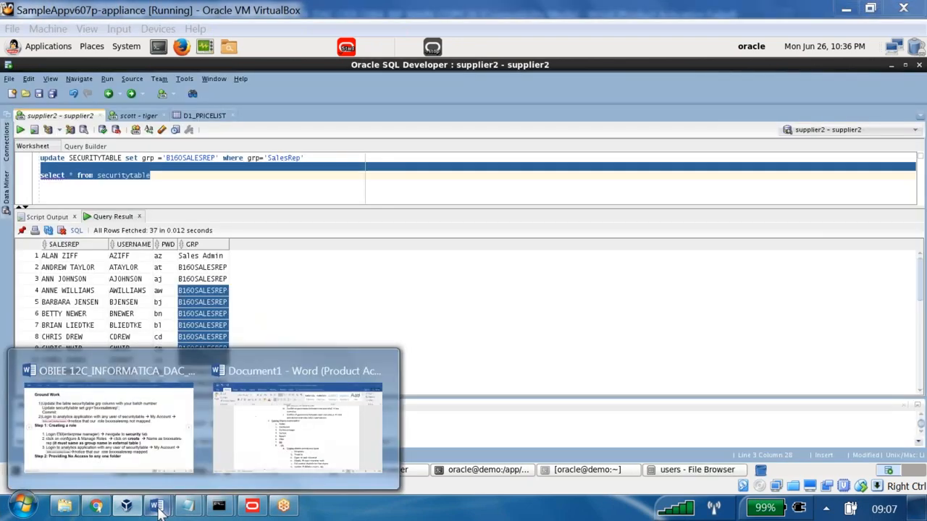
{"action": "left_click", "coordinate": [160, 467]}
{"action": "left_click_drag", "start_coordinate": [102, 188], "coordinate": [752, 186]}
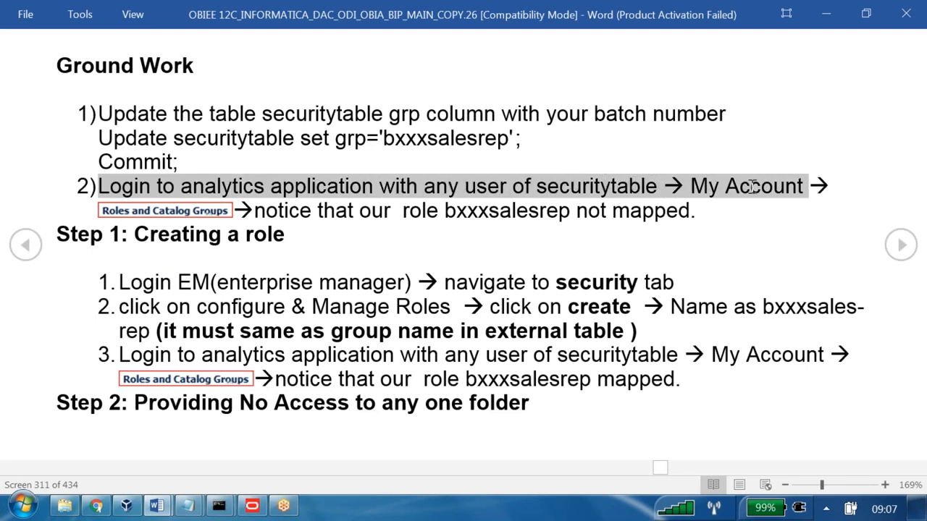
{"action": "left_click", "coordinate": [752, 186]}
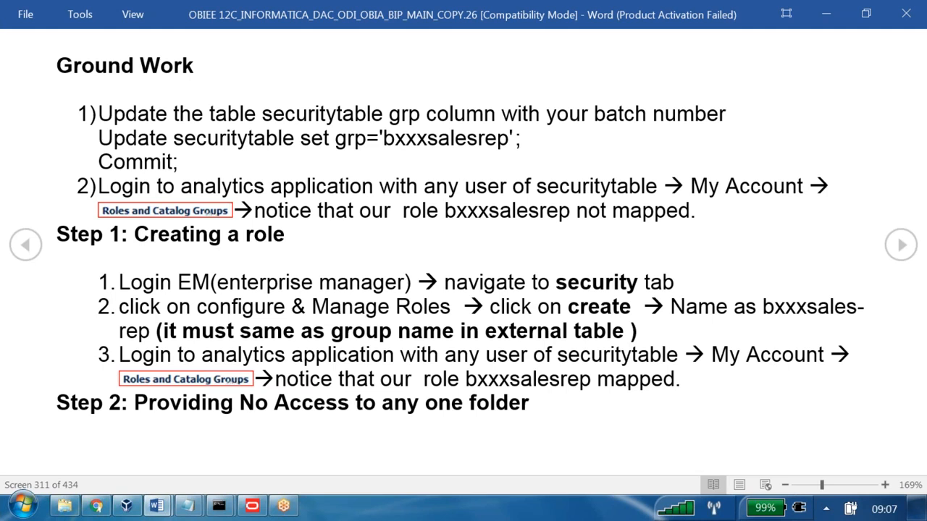
- Switch back to SQL Developer and look up the username in row 6 of the securitytable result
{"action": "left_click", "coordinate": [127, 507]}
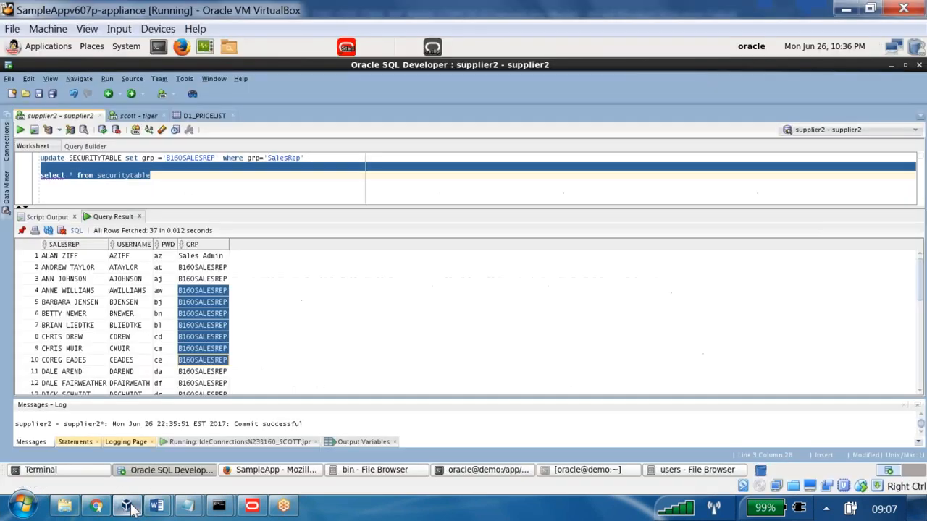
{"action": "left_click", "coordinate": [127, 326]}
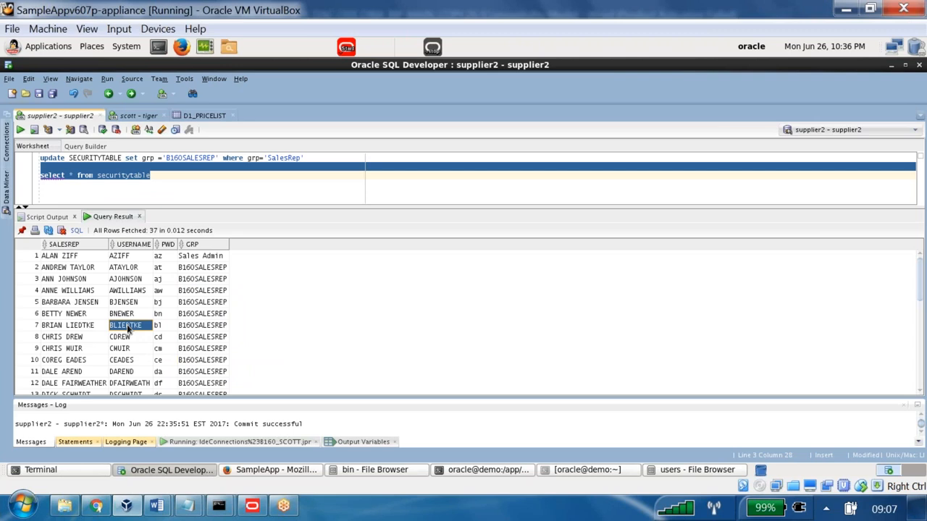
{"action": "left_click", "coordinate": [132, 319]}
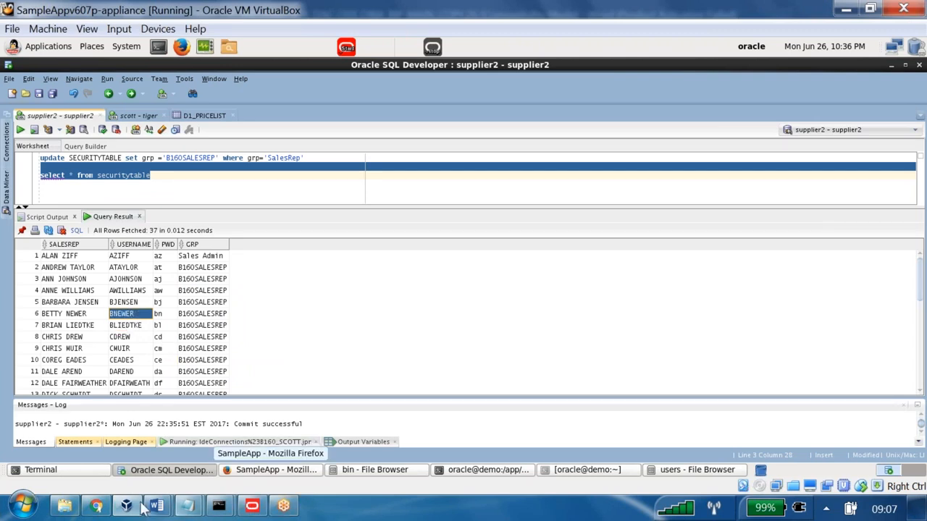
- Switch to Oracle BI in Chrome, close the My Account dialog, and sign out
{"action": "left_click", "coordinate": [95, 506]}
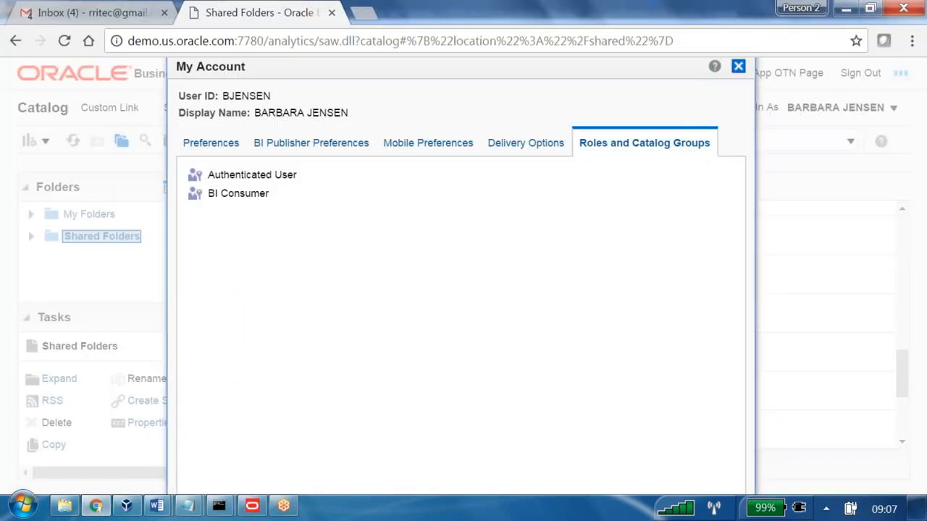
{"action": "left_click", "coordinate": [738, 66]}
{"action": "left_click", "coordinate": [860, 73]}
- Sign in to Oracle Business Intelligence with the row 6 user's ID and account password
{"action": "left_click", "coordinate": [350, 296]}
{"action": "left_click_drag", "start_coordinate": [420, 267], "coordinate": [300, 266]}
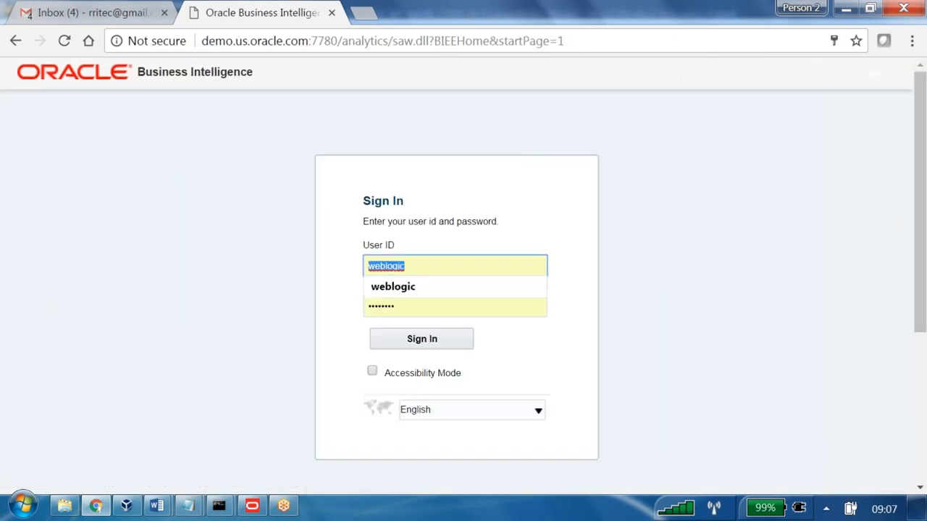
{"action": "type", "text": "BNEWER"}
{"action": "key", "text": "Tab"}
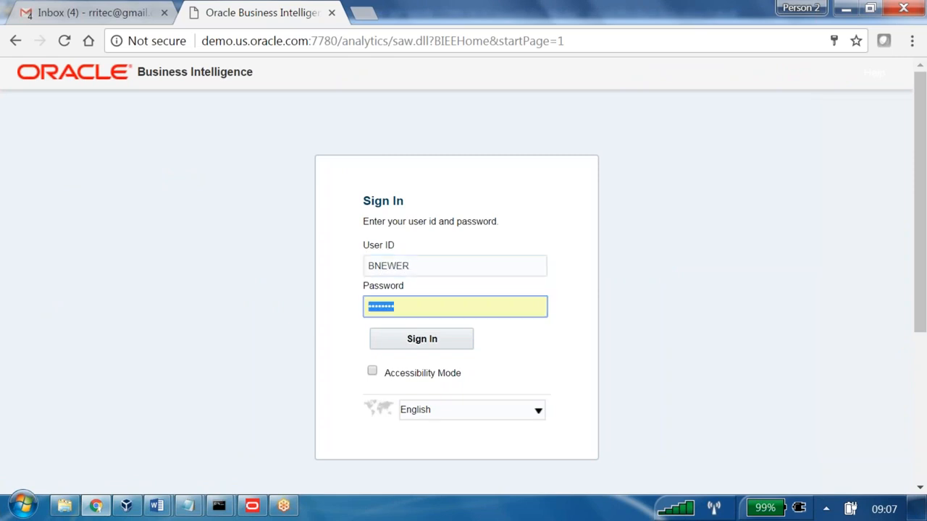
{"action": "type", "text": "A"}
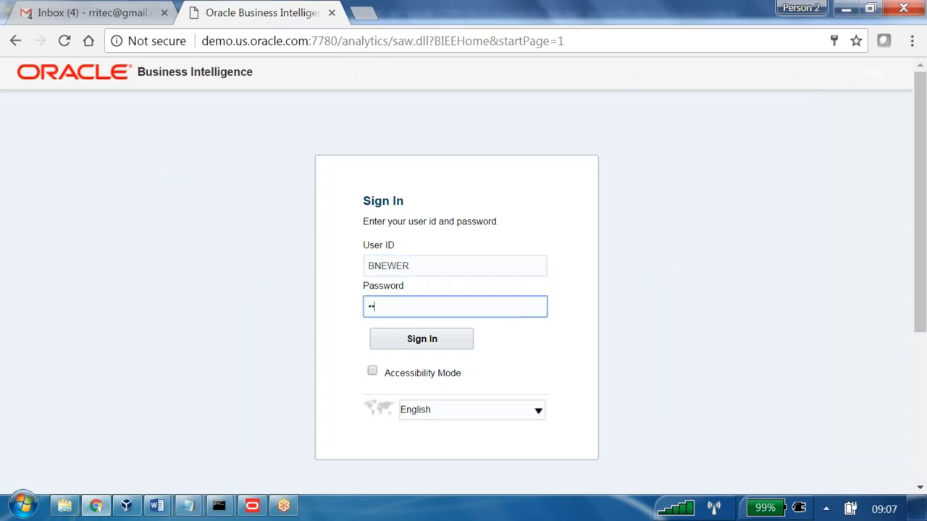
{"action": "left_click", "coordinate": [404, 342]}
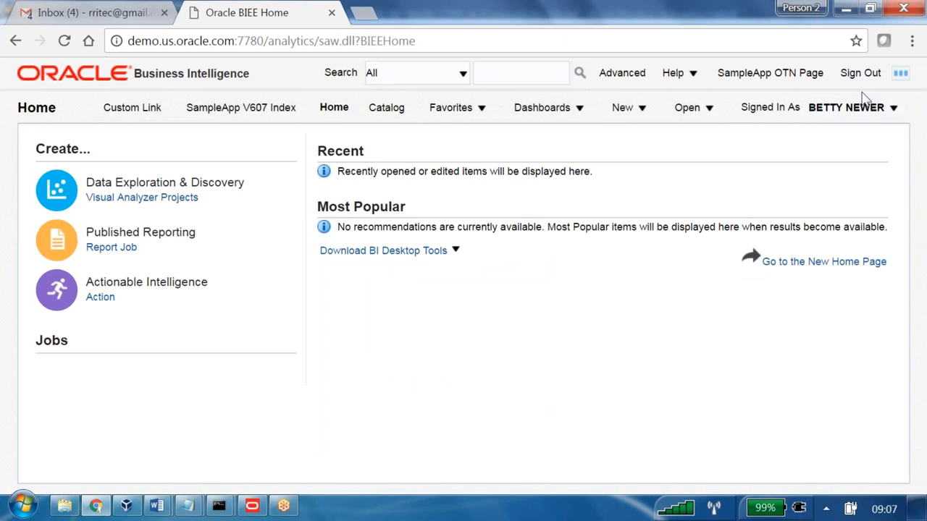
- View the Roles and Catalog Groups of the signed-in user's account
{"action": "left_click", "coordinate": [869, 108]}
{"action": "left_click", "coordinate": [836, 130]}
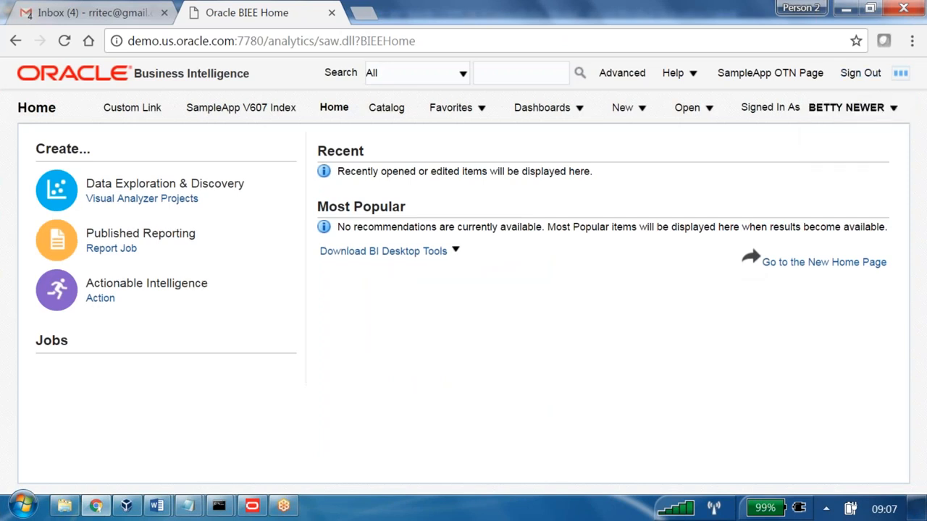
{"action": "left_click", "coordinate": [645, 143]}
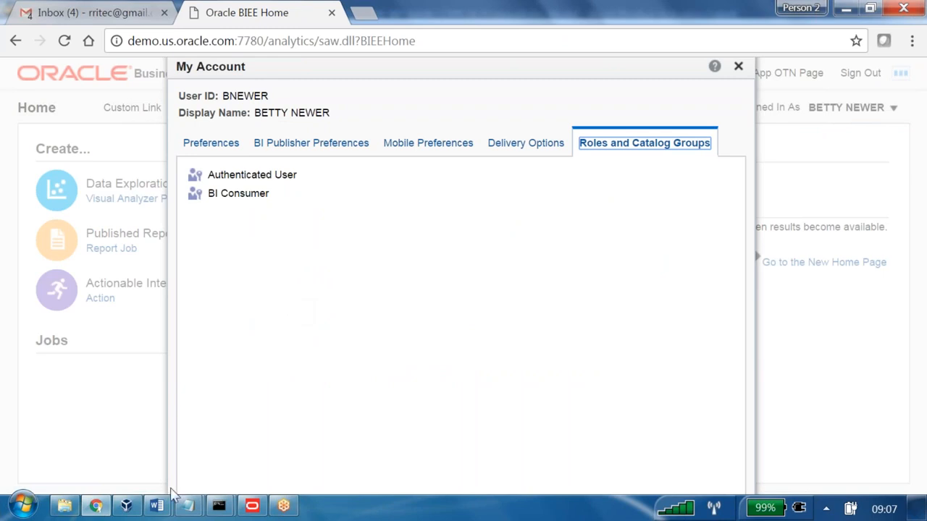
- Switch to the OBIEE notes in Word and read the Step 1 instructions for creating a role in Enterprise Manager
{"action": "mouse_move", "coordinate": [156, 505]}
{"action": "left_click", "coordinate": [113, 434]}
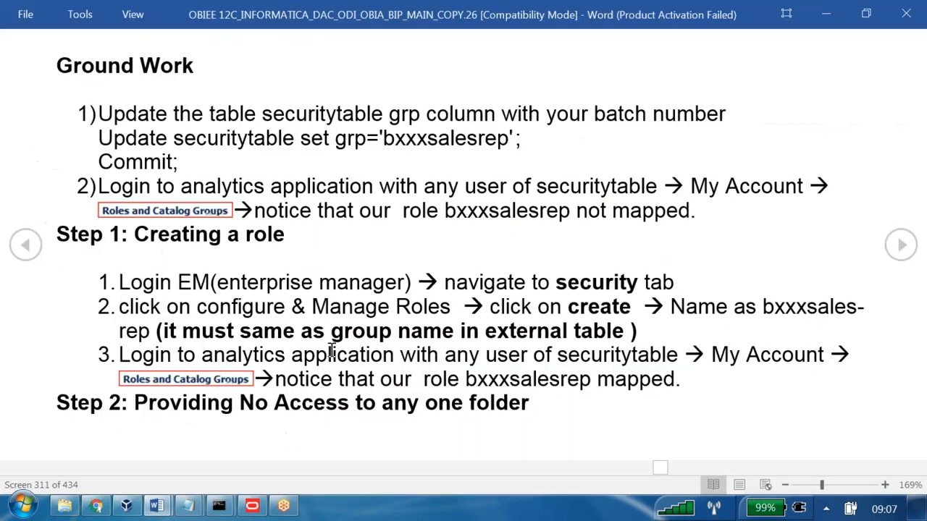
{"action": "left_click_drag", "start_coordinate": [134, 235], "coordinate": [287, 236]}
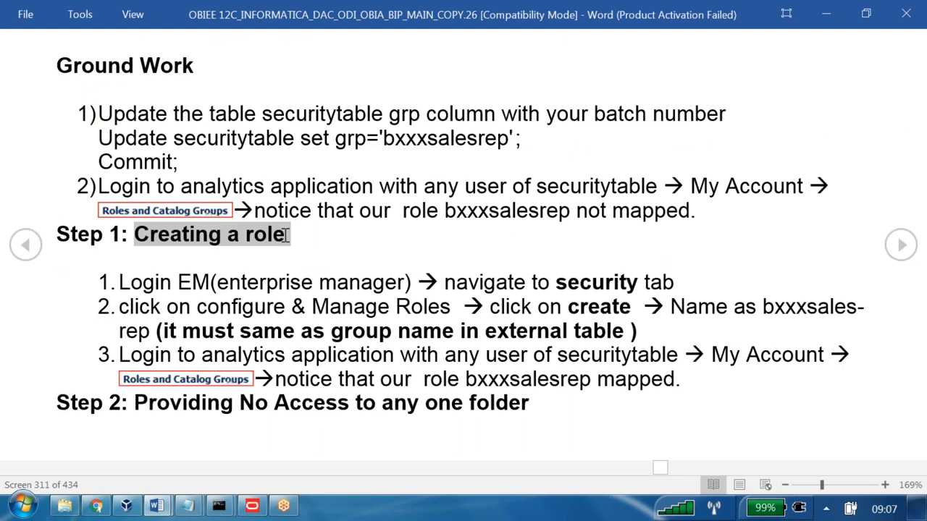
{"action": "left_click_drag", "start_coordinate": [120, 283], "coordinate": [672, 290]}
- Switch to Chrome and open the Enterprise Manager login page at demo.us.oracle.com:7001/em in a new browser tab
{"action": "left_click", "coordinate": [96, 505]}
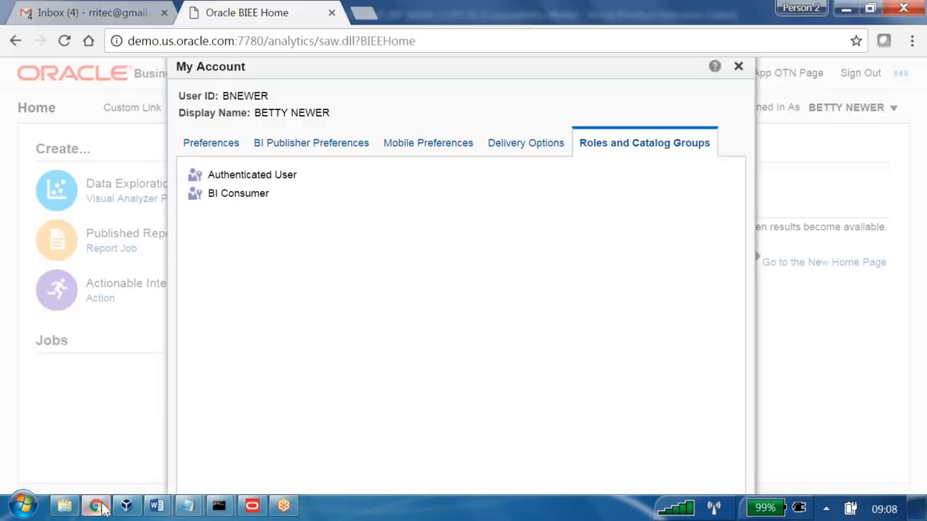
{"action": "left_click", "coordinate": [375, 19]}
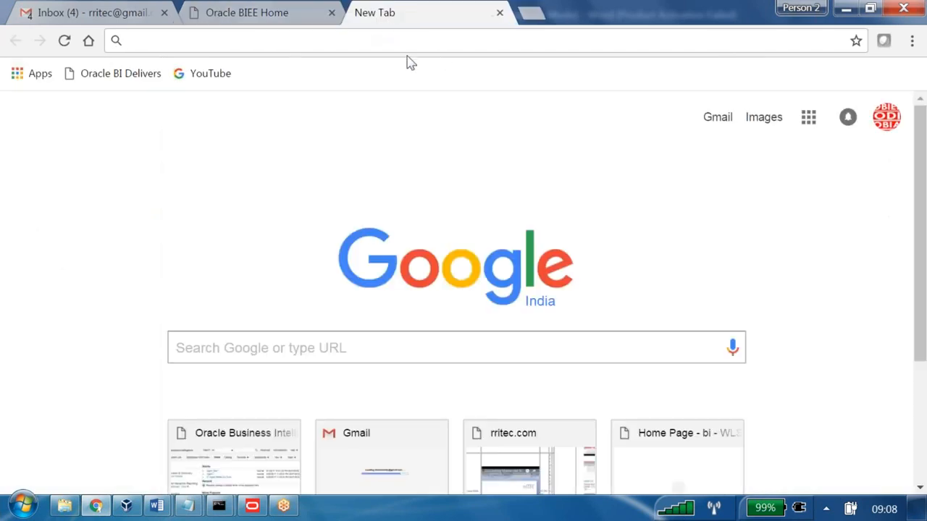
{"action": "type", "text": "em"}
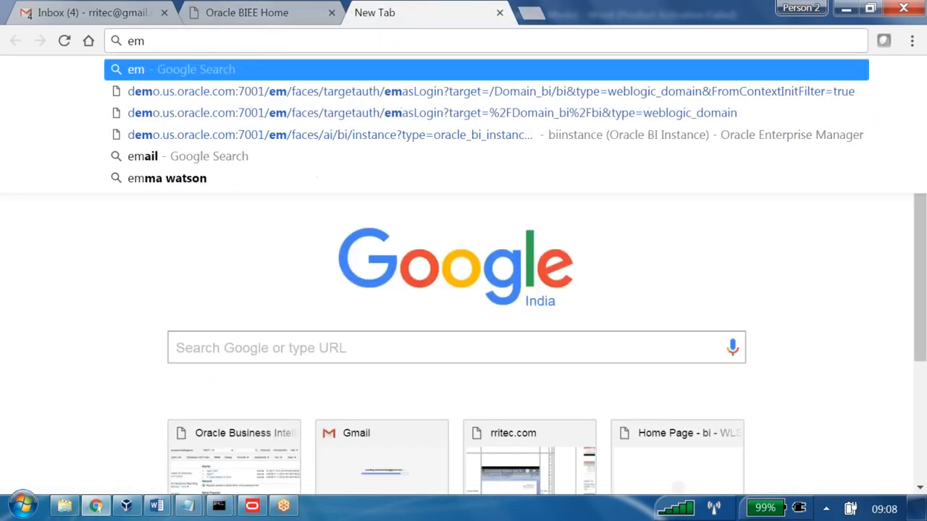
{"action": "left_click", "coordinate": [399, 98]}
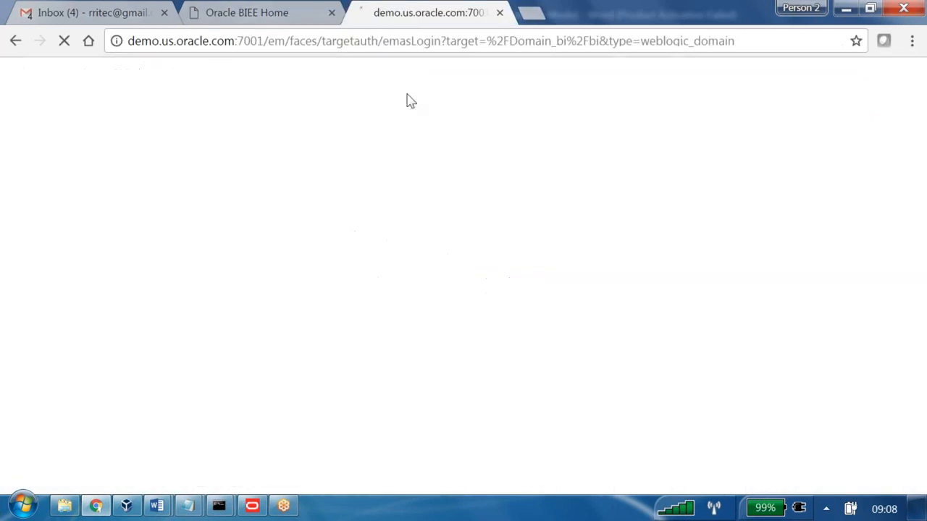
- Log in to Enterprise Manager and open the application roles management page of the biinstance Business Intelligence instance
{"action": "scroll", "coordinate": [528, 396], "scroll_direction": "down", "scroll_amount": 3}
{"action": "left_click", "coordinate": [441, 326]}
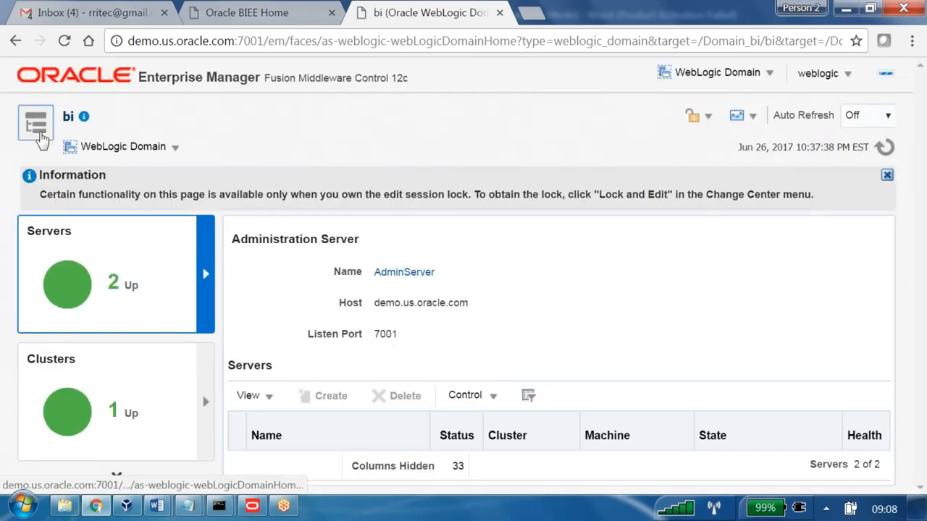
{"action": "left_click", "coordinate": [37, 127]}
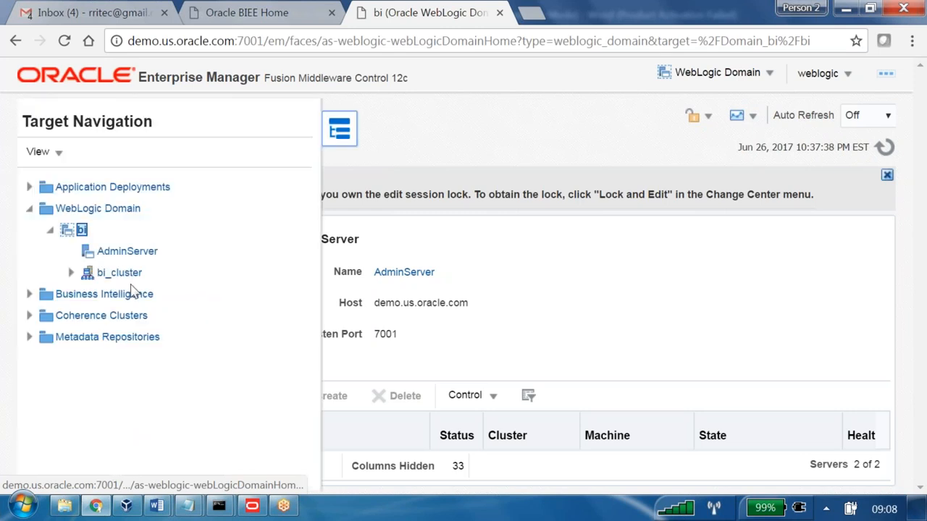
{"action": "left_click", "coordinate": [29, 294]}
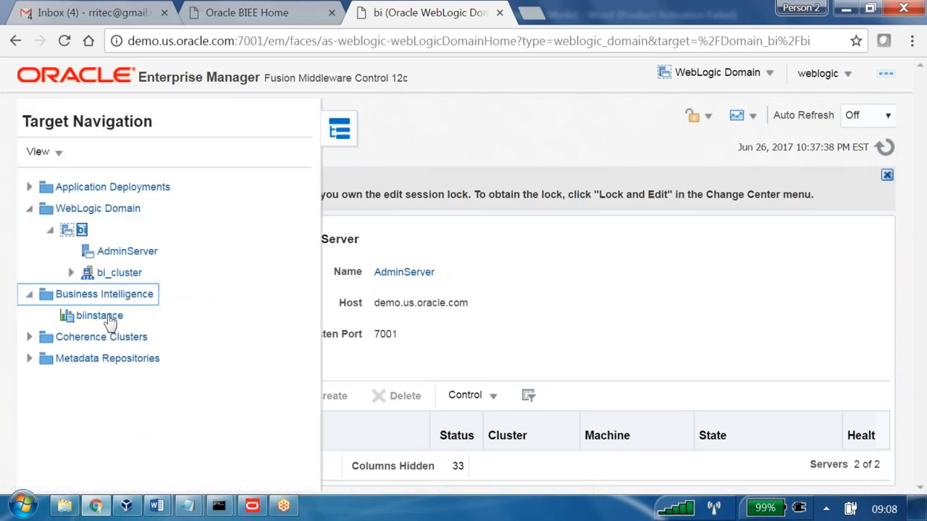
{"action": "left_click", "coordinate": [108, 320]}
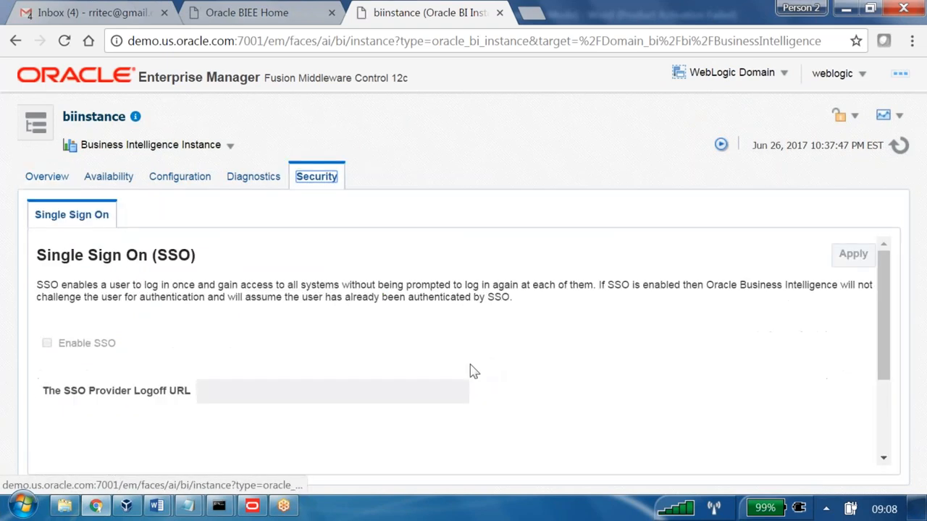
{"action": "scroll", "coordinate": [470, 372], "scroll_direction": "down", "scroll_amount": 3}
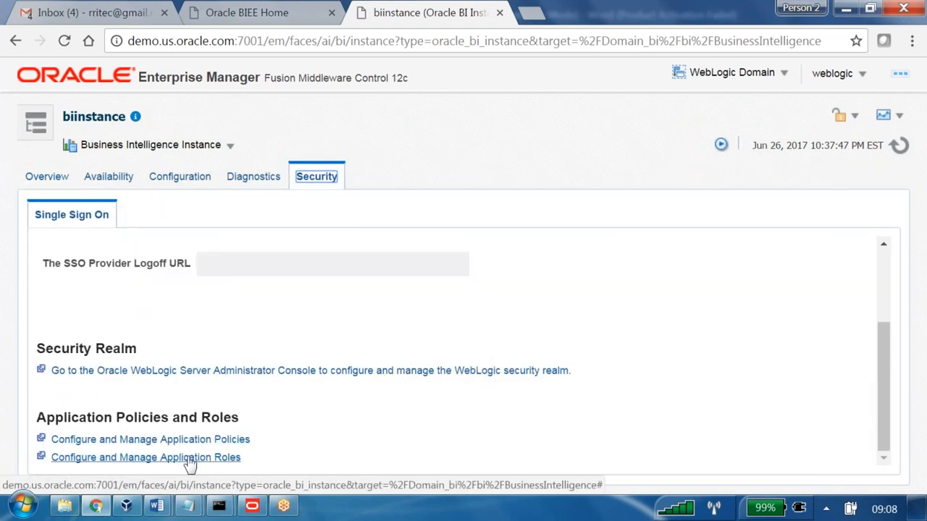
{"action": "left_click", "coordinate": [188, 459]}
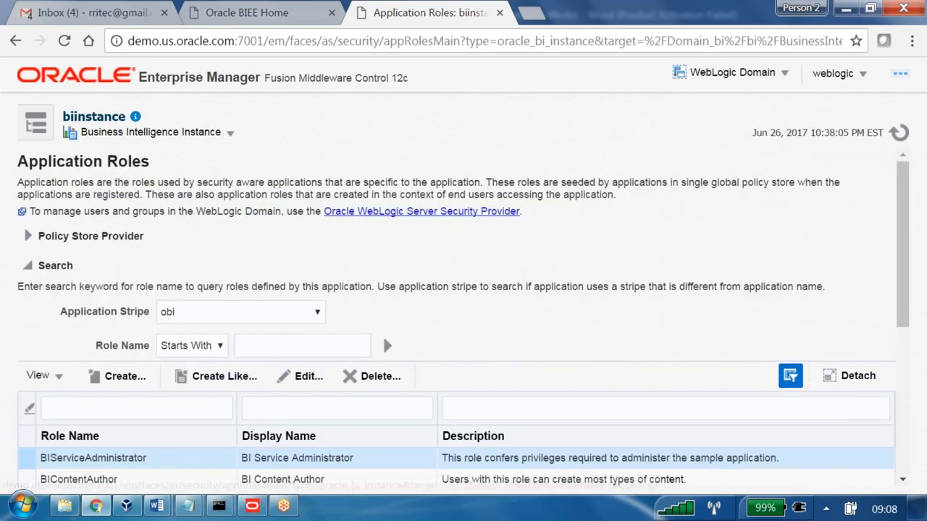
- Start creating an application role and check the exact group name in the SECURITYTABLE update statement in SQL Developer
{"action": "left_click", "coordinate": [122, 377]}
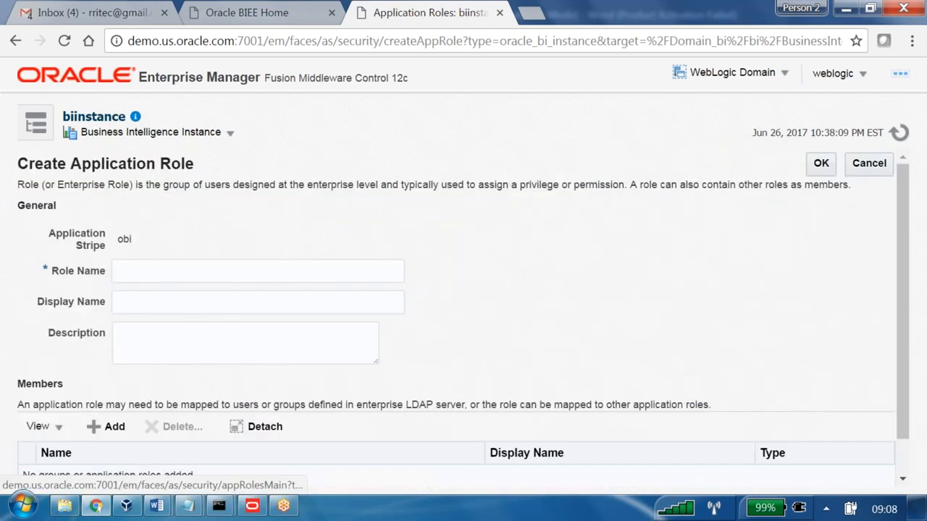
{"action": "left_click", "coordinate": [127, 511]}
{"action": "double_click", "coordinate": [192, 158]}
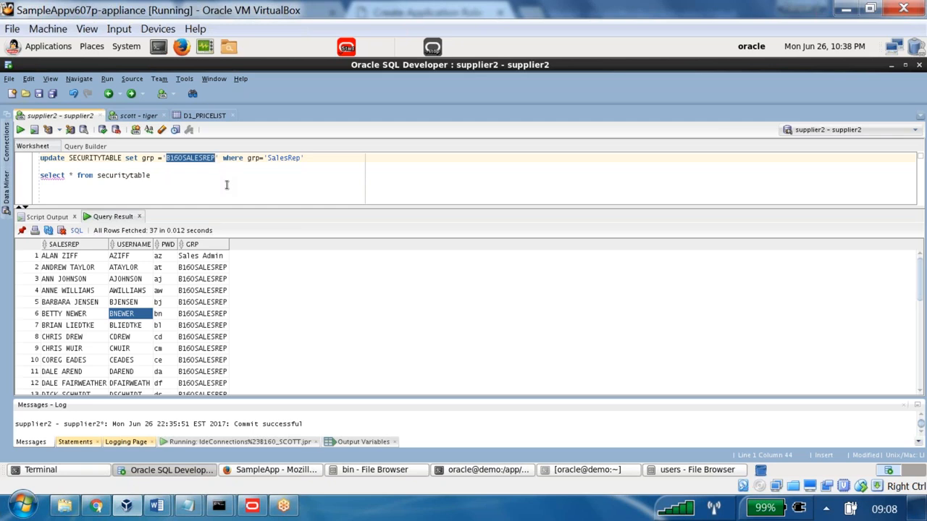
{"action": "mouse_move", "coordinate": [134, 512]}
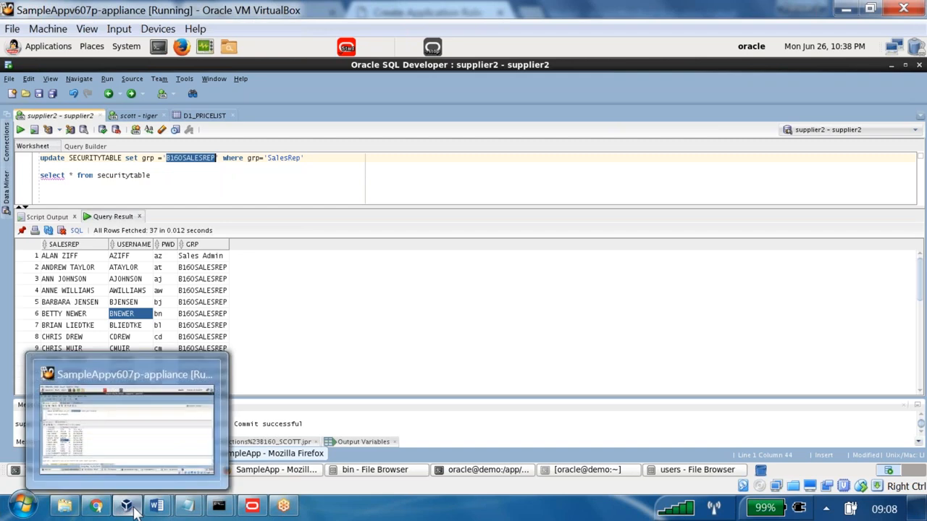
{"action": "left_click", "coordinate": [102, 508]}
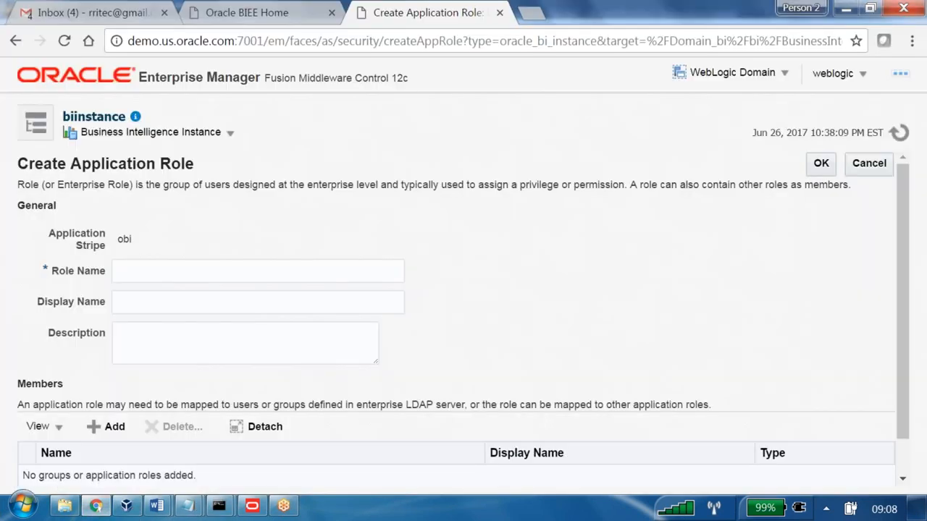
- Create the application role with the role name B160SALESREP and check for it in the roles list
{"action": "left_click", "coordinate": [196, 268]}
{"action": "type", "text": "B1"}
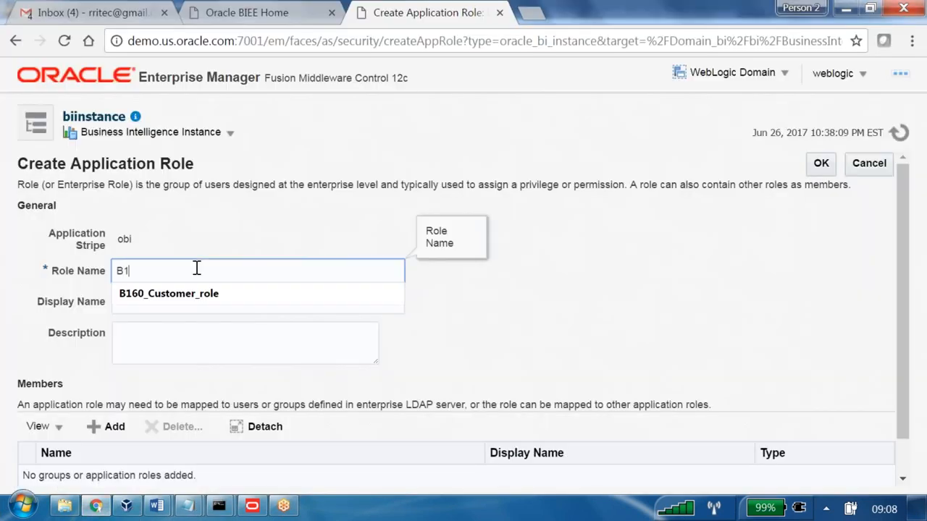
{"action": "type", "text": "60SALESREP"}
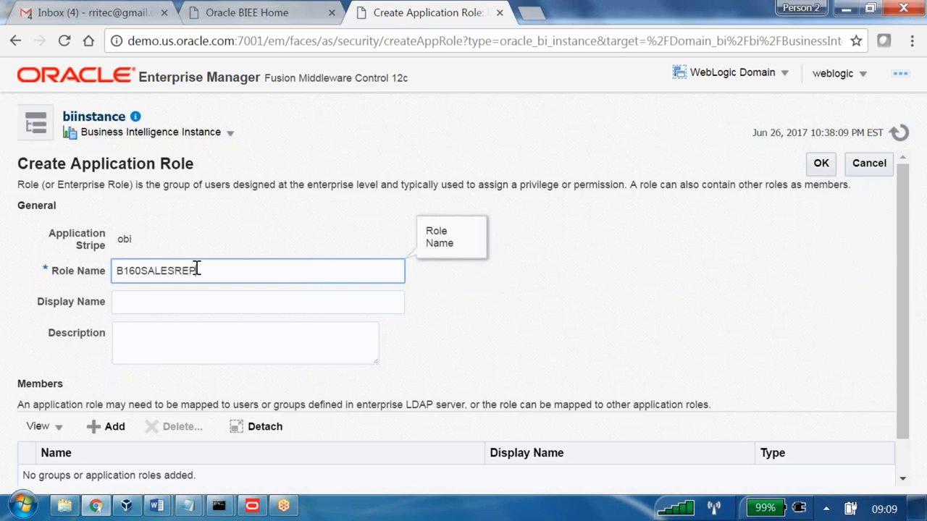
{"action": "left_click", "coordinate": [207, 300]}
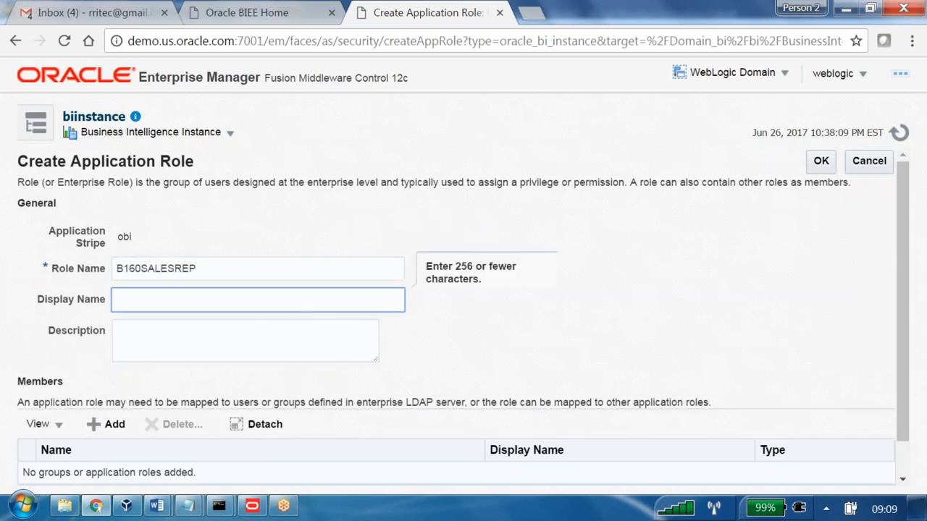
{"action": "left_click", "coordinate": [822, 161]}
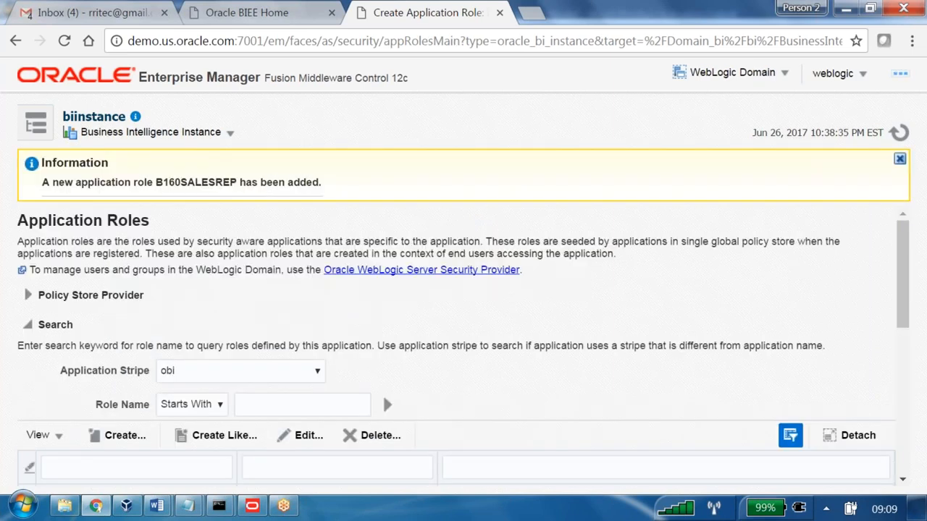
{"action": "scroll", "coordinate": [460, 325], "scroll_direction": "down", "scroll_amount": 5}
{"action": "scroll", "coordinate": [460, 325], "scroll_direction": "down", "scroll_amount": 1}
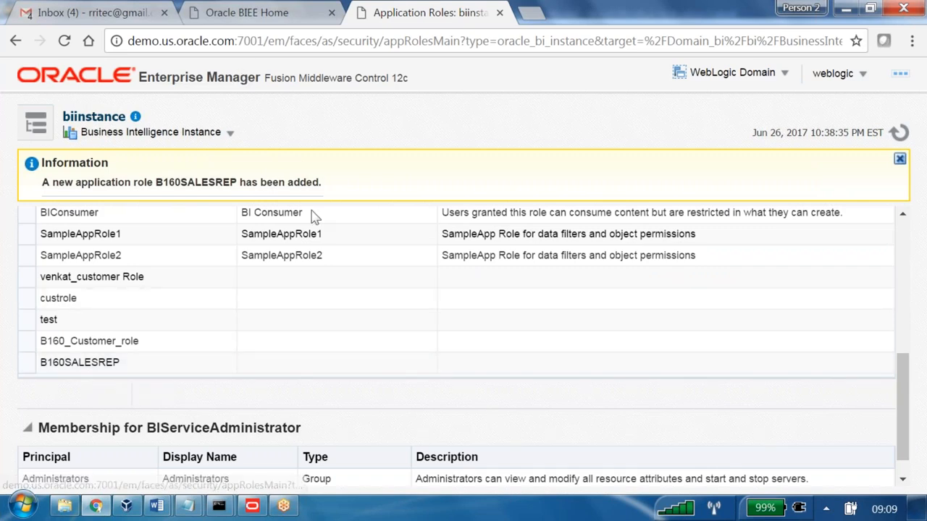
- Sign out of Oracle Business Intelligence and sign in again with the same sales rep's user ID and account password
{"action": "left_click", "coordinate": [283, 13]}
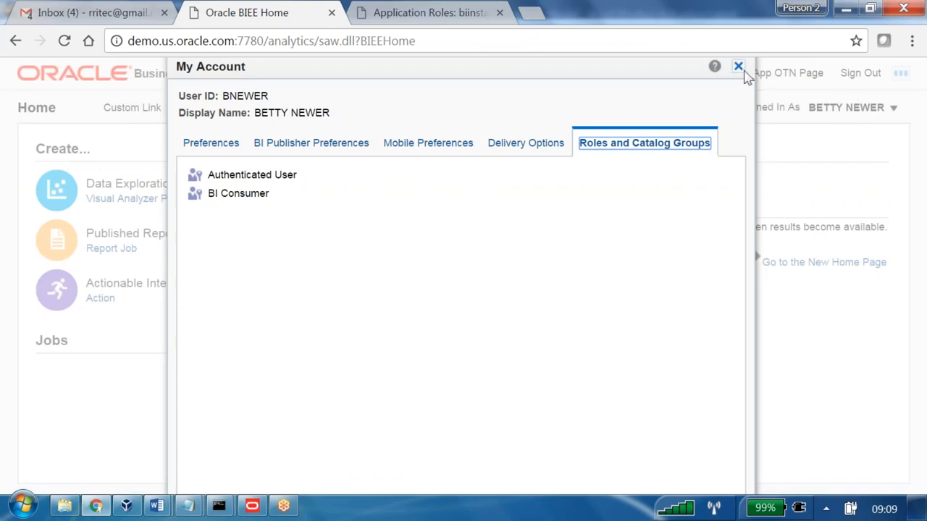
{"action": "left_click", "coordinate": [738, 65]}
{"action": "left_click", "coordinate": [861, 74]}
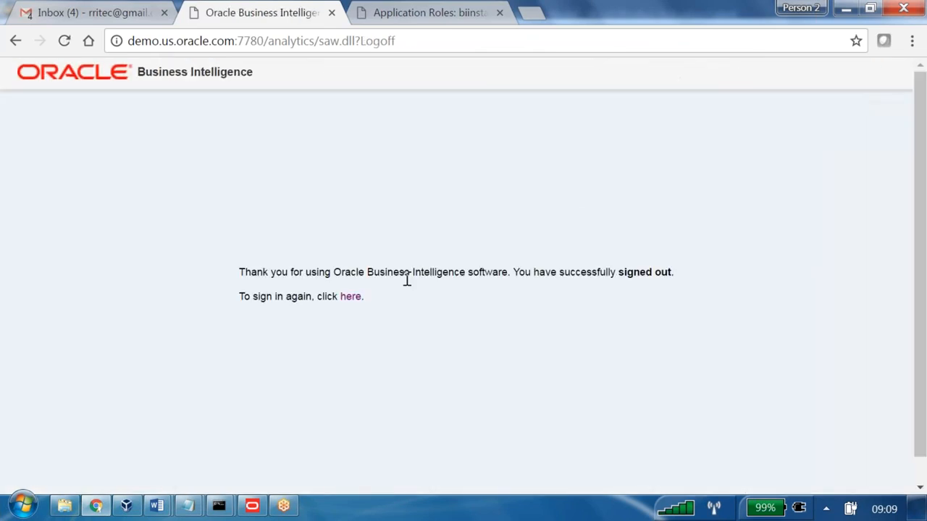
{"action": "left_click", "coordinate": [351, 297]}
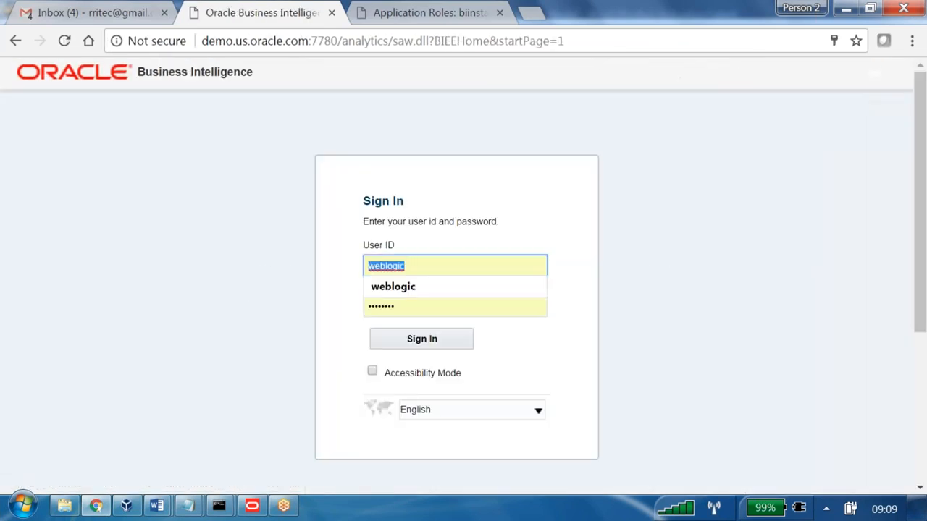
{"action": "type", "text": "BNEWER"}
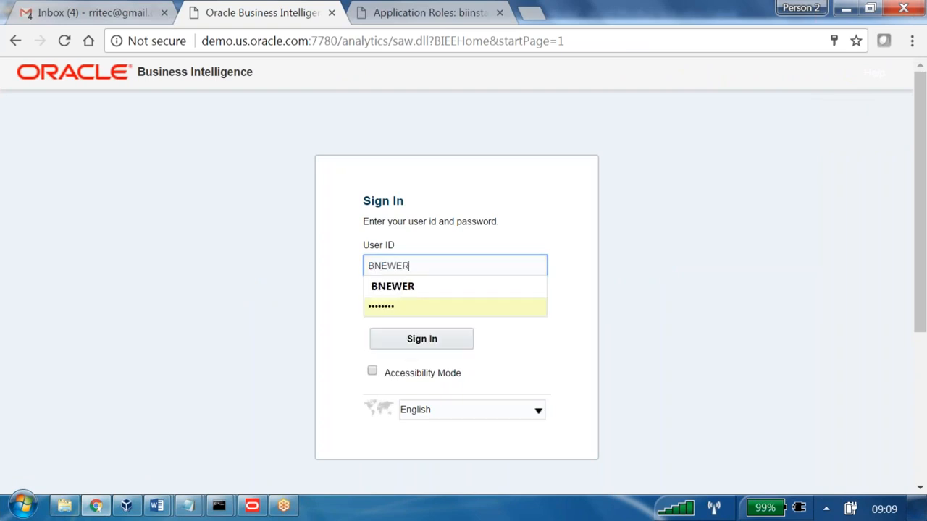
{"action": "key", "text": "Tab"}
{"action": "type", "text": "••"}
{"action": "key", "text": "Return"}
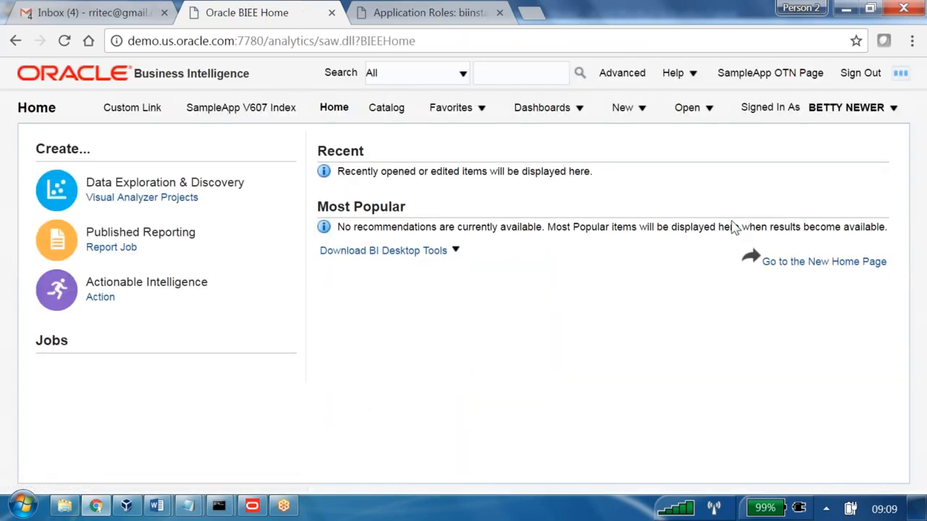
- Open the sales rep's My Account details and check the Roles and Catalog Groups for the new role
{"action": "left_click", "coordinate": [844, 109]}
{"action": "left_click", "coordinate": [837, 133]}
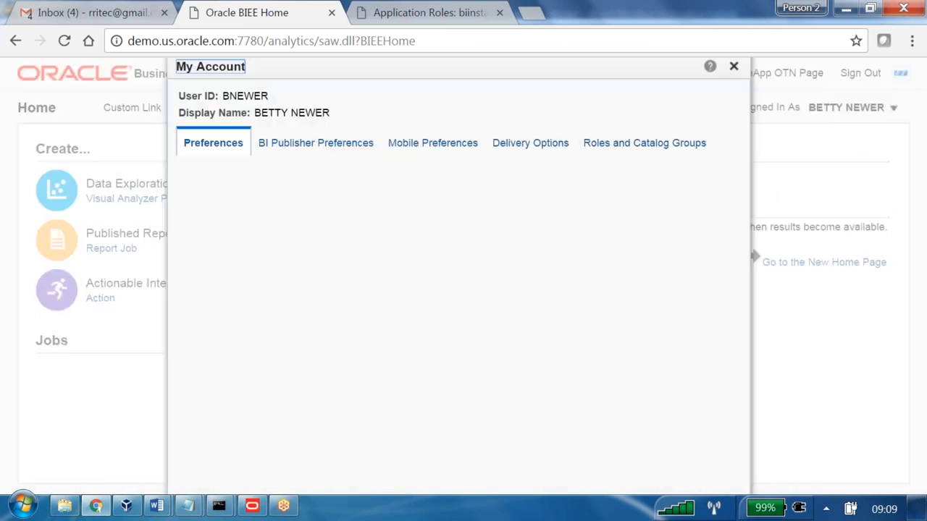
{"action": "left_click", "coordinate": [667, 145]}
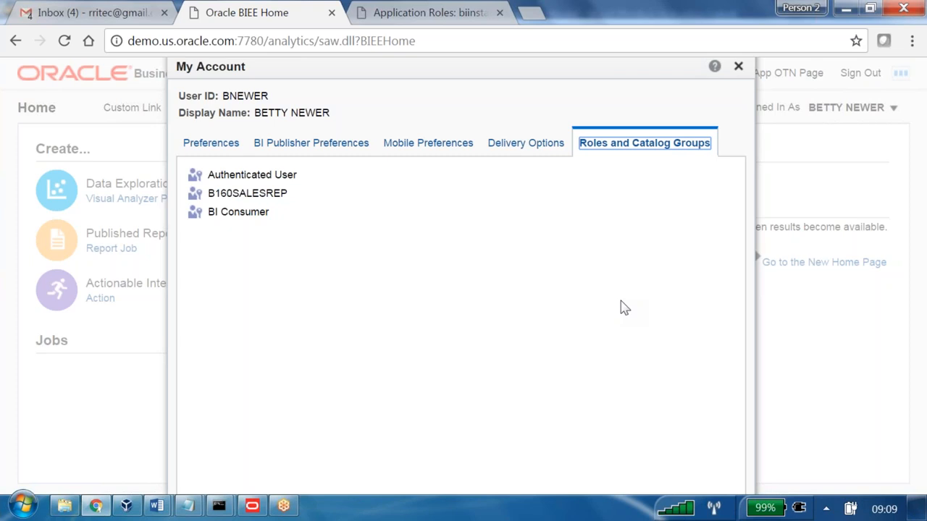
- Switch to the Oracle BI Administration Tool, dismiss the UT subject area properties, and open the Variable Manager
{"action": "left_click", "coordinate": [252, 506]}
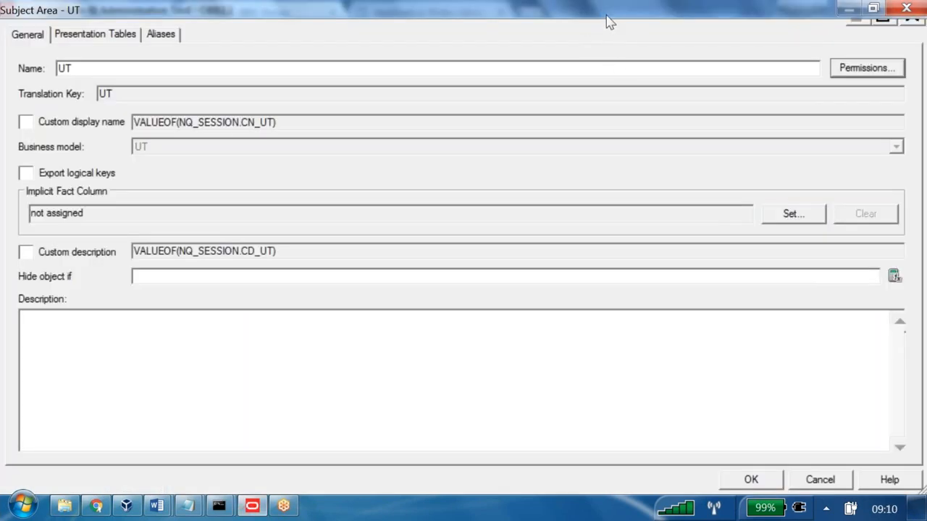
{"action": "left_click", "coordinate": [819, 480]}
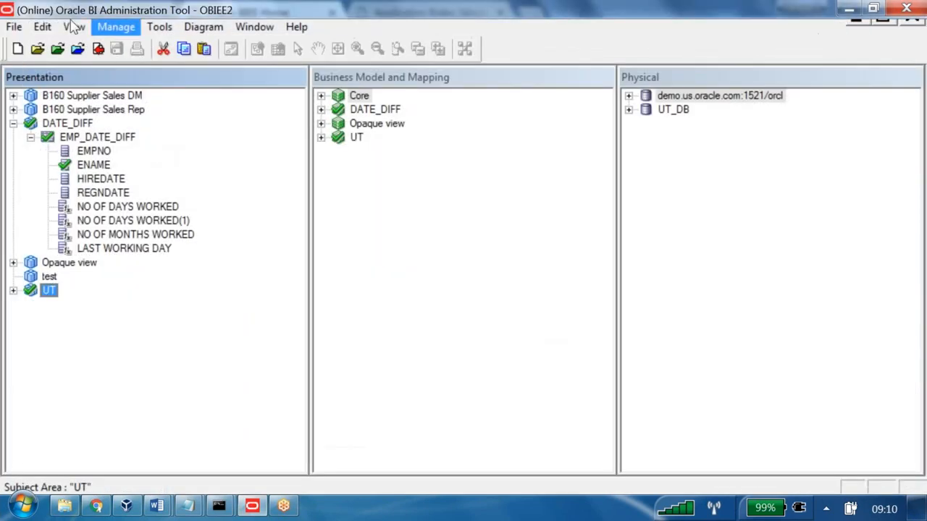
{"action": "left_click", "coordinate": [108, 27]}
{"action": "left_click", "coordinate": [76, 129]}
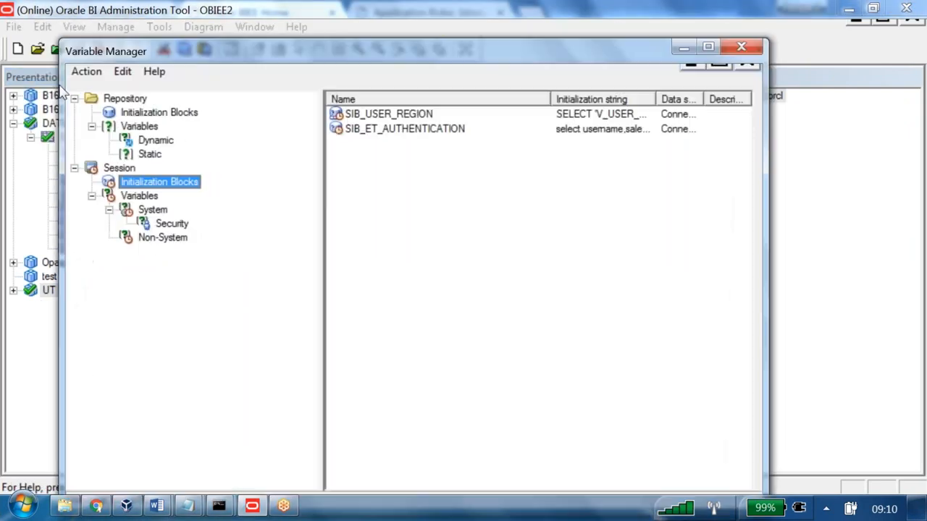
- Examine the GRP column in the SIB_ET_AUTHENTICATION data source query and the GROUP variable in the block's variable target
{"action": "left_click", "coordinate": [405, 128]}
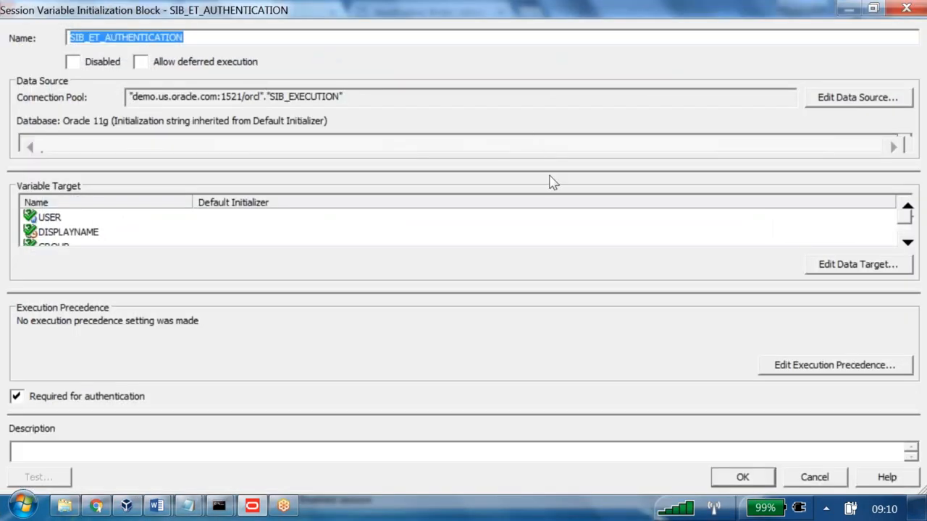
{"action": "left_click", "coordinate": [858, 98]}
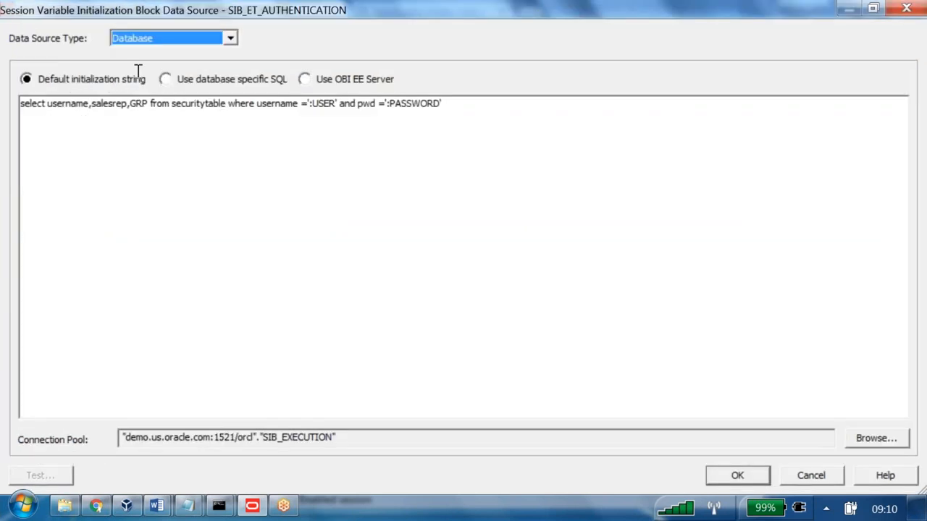
{"action": "double_click", "coordinate": [137, 104]}
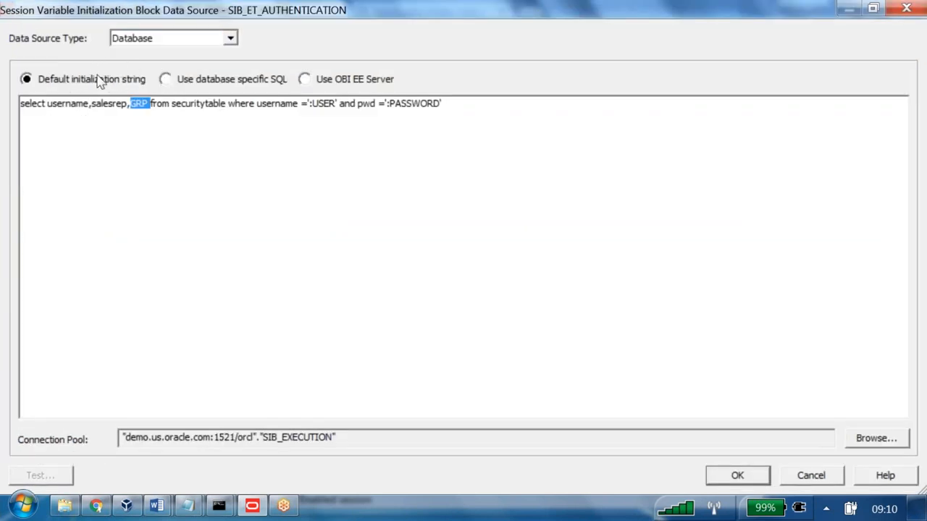
{"action": "left_click", "coordinate": [811, 476]}
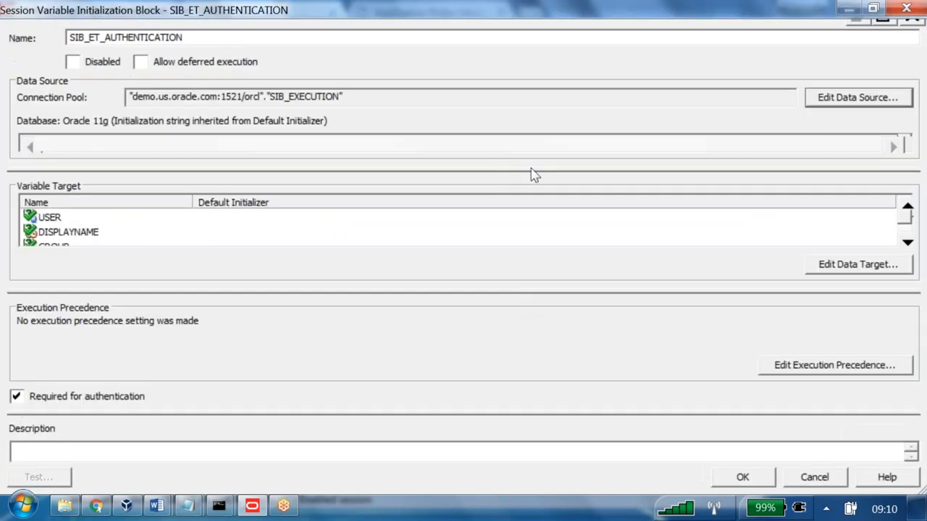
{"action": "left_click", "coordinate": [840, 264]}
{"action": "left_click", "coordinate": [69, 93]}
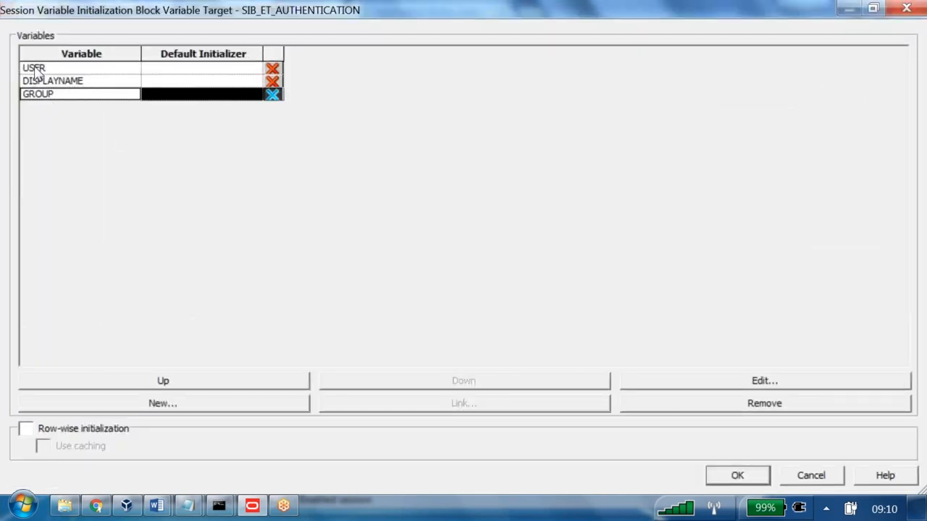
- Annotate the GROUP variable freehand with "Value", "run" and "B160 SALESREP = EM ROLE", and draw an arrow from USER to the role note
{"action": "left_click", "coordinate": [579, 143]}
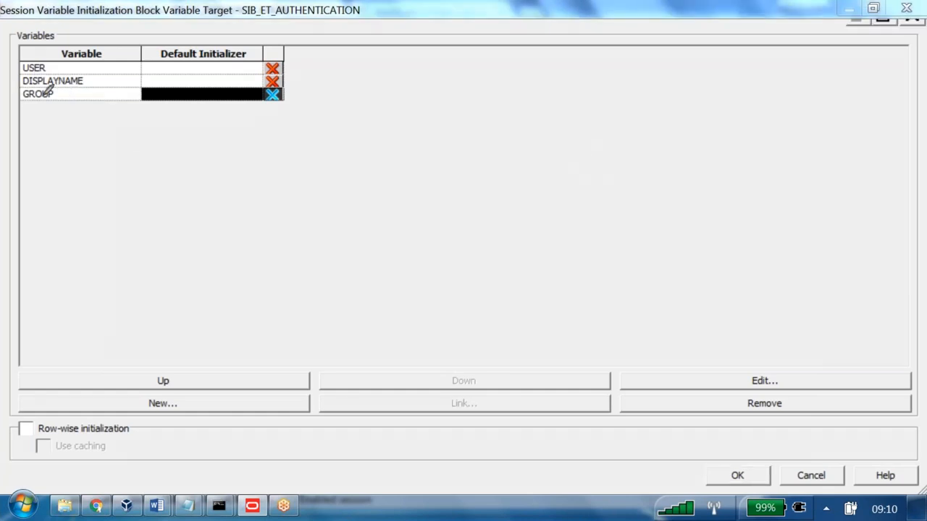
{"action": "mouse_move", "coordinate": [42, 99]}
{"action": "left_mouse_down"}
{"action": "mouse_move", "coordinate": [64, 194]}
{"action": "mouse_move", "coordinate": [100, 233]}
{"action": "mouse_move", "coordinate": [108, 213]}
{"action": "mouse_move", "coordinate": [128, 207]}
{"action": "mouse_move", "coordinate": [145, 224]}
{"action": "mouse_move", "coordinate": [202, 229]}
{"action": "left_mouse_up"}
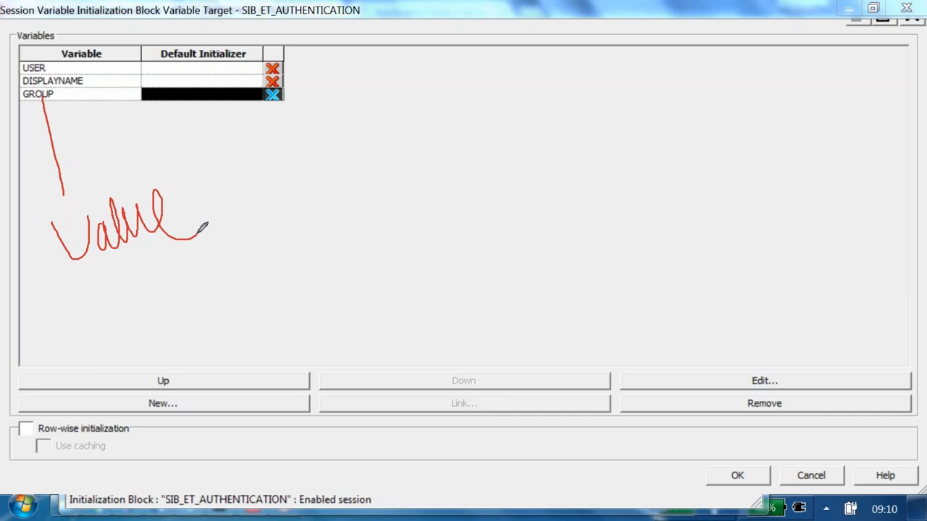
{"action": "mouse_move", "coordinate": [132, 272]}
{"action": "left_mouse_down"}
{"action": "mouse_move", "coordinate": [152, 294]}
{"action": "mouse_move", "coordinate": [149, 304]}
{"action": "mouse_move", "coordinate": [202, 265]}
{"action": "mouse_move", "coordinate": [210, 236]}
{"action": "mouse_move", "coordinate": [224, 234]}
{"action": "mouse_move", "coordinate": [230, 254]}
{"action": "left_mouse_up"}
{"action": "mouse_move", "coordinate": [196, 320]}
{"action": "left_mouse_down"}
{"action": "mouse_move", "coordinate": [207, 308]}
{"action": "mouse_move", "coordinate": [216, 355]}
{"action": "left_mouse_up"}
{"action": "left_click_drag", "start_coordinate": [221, 294], "coordinate": [250, 344]}
{"action": "mouse_move", "coordinate": [264, 292]}
{"action": "left_mouse_down"}
{"action": "mouse_move", "coordinate": [283, 328]}
{"action": "mouse_move", "coordinate": [274, 319]}
{"action": "left_mouse_up"}
{"action": "left_click_drag", "start_coordinate": [299, 284], "coordinate": [297, 290]}
{"action": "mouse_move", "coordinate": [327, 262]}
{"action": "left_mouse_down"}
{"action": "mouse_move", "coordinate": [326, 278]}
{"action": "mouse_move", "coordinate": [363, 284]}
{"action": "mouse_move", "coordinate": [378, 265]}
{"action": "mouse_move", "coordinate": [379, 234]}
{"action": "mouse_move", "coordinate": [423, 255]}
{"action": "mouse_move", "coordinate": [439, 232]}
{"action": "mouse_move", "coordinate": [474, 227]}
{"action": "mouse_move", "coordinate": [505, 179]}
{"action": "mouse_move", "coordinate": [532, 223]}
{"action": "mouse_move", "coordinate": [572, 201]}
{"action": "mouse_move", "coordinate": [574, 133]}
{"action": "mouse_move", "coordinate": [645, 138]}
{"action": "mouse_move", "coordinate": [697, 119]}
{"action": "mouse_move", "coordinate": [725, 92]}
{"action": "mouse_move", "coordinate": [749, 87]}
{"action": "mouse_move", "coordinate": [757, 63]}
{"action": "mouse_move", "coordinate": [826, 48]}
{"action": "mouse_move", "coordinate": [767, 145]}
{"action": "mouse_move", "coordinate": [773, 118]}
{"action": "mouse_move", "coordinate": [818, 145]}
{"action": "mouse_move", "coordinate": [843, 127]}
{"action": "mouse_move", "coordinate": [864, 81]}
{"action": "mouse_move", "coordinate": [876, 104]}
{"action": "mouse_move", "coordinate": [904, 100]}
{"action": "left_mouse_up"}
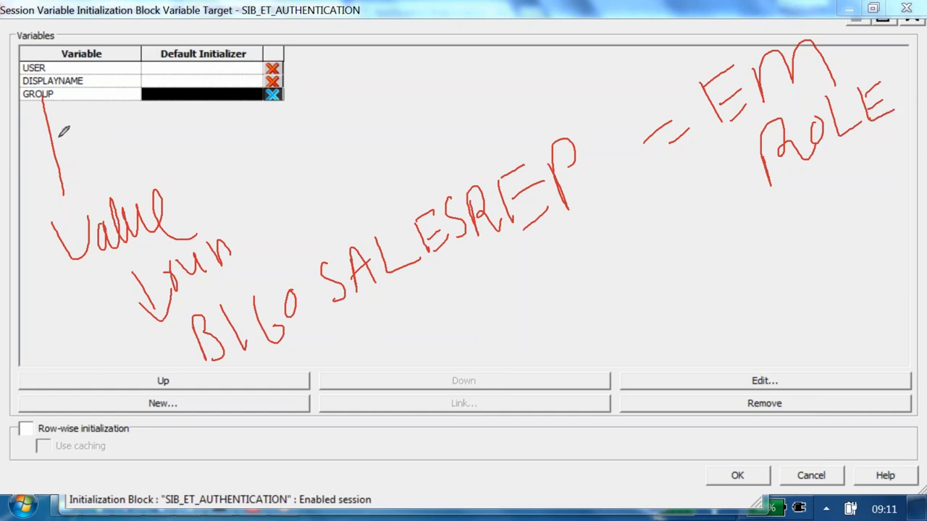
{"action": "mouse_move", "coordinate": [52, 67]}
{"action": "left_mouse_down"}
{"action": "mouse_move", "coordinate": [520, 1]}
{"action": "mouse_move", "coordinate": [656, 43]}
{"action": "mouse_move", "coordinate": [655, 55]}
{"action": "mouse_move", "coordinate": [681, 29]}
{"action": "left_mouse_up"}
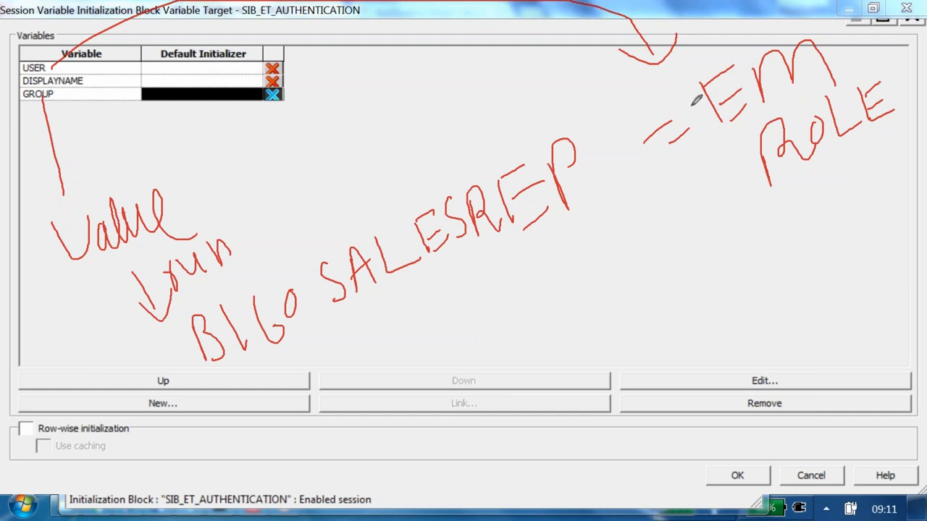
- Switch to the Word notes, highlight "it must same as group name in external table", and clear the freehand annotations
{"action": "key", "text": "alt+Tab"}
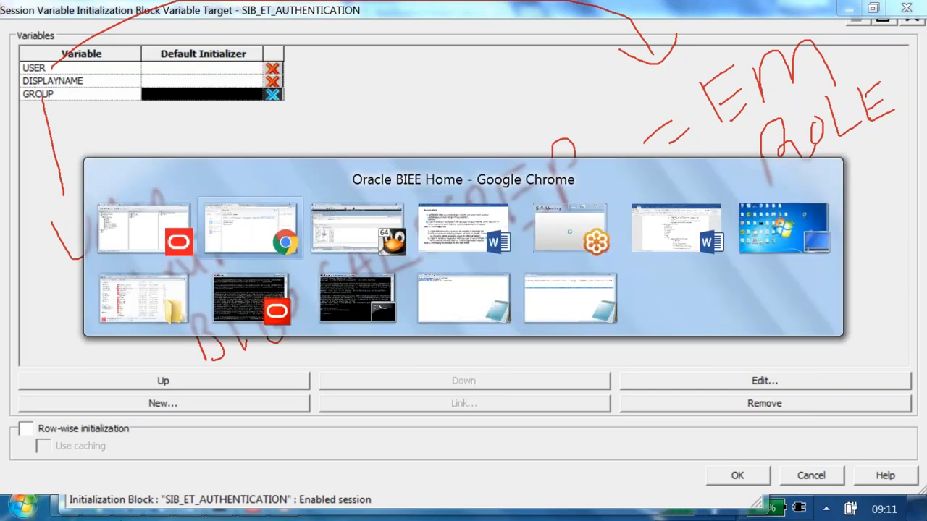
{"action": "key", "text": "alt+Tab"}
{"action": "key", "text": "alt+Tab"}
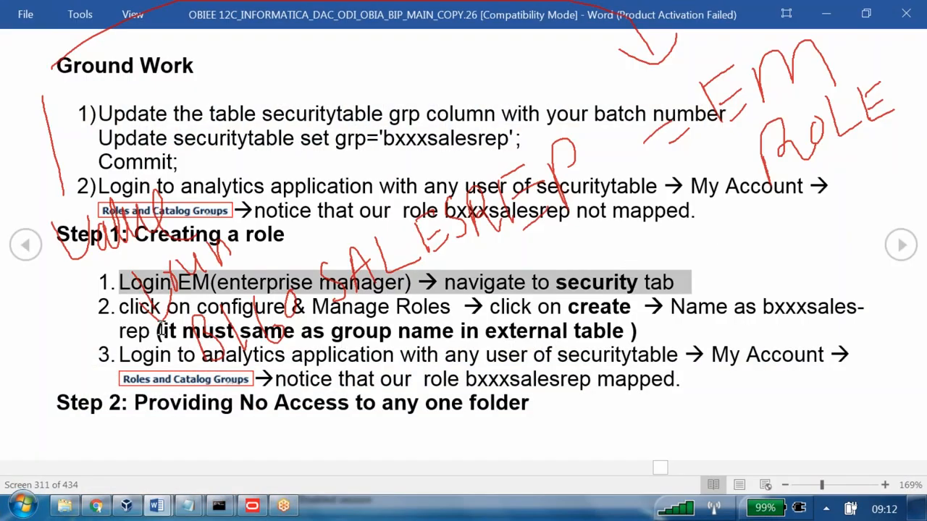
{"action": "left_click_drag", "start_coordinate": [174, 330], "coordinate": [619, 329]}
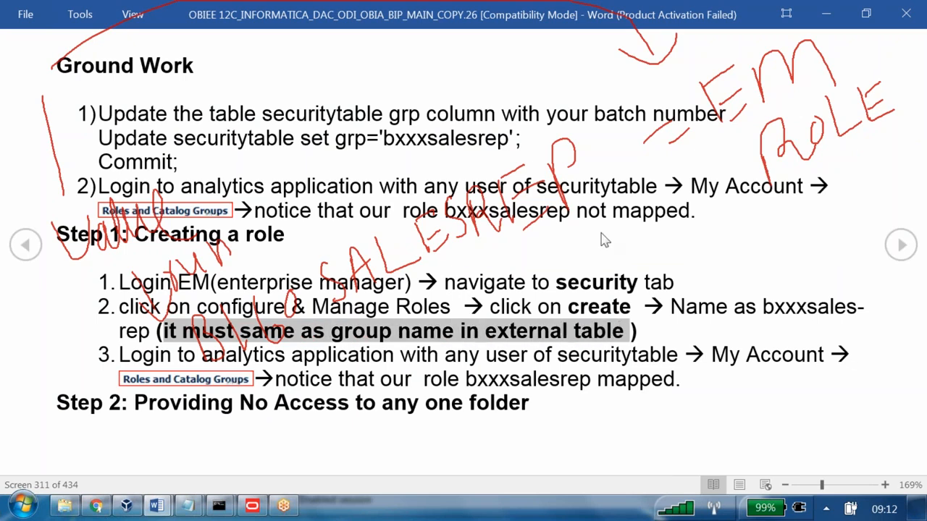
{"action": "key", "text": "Escape"}
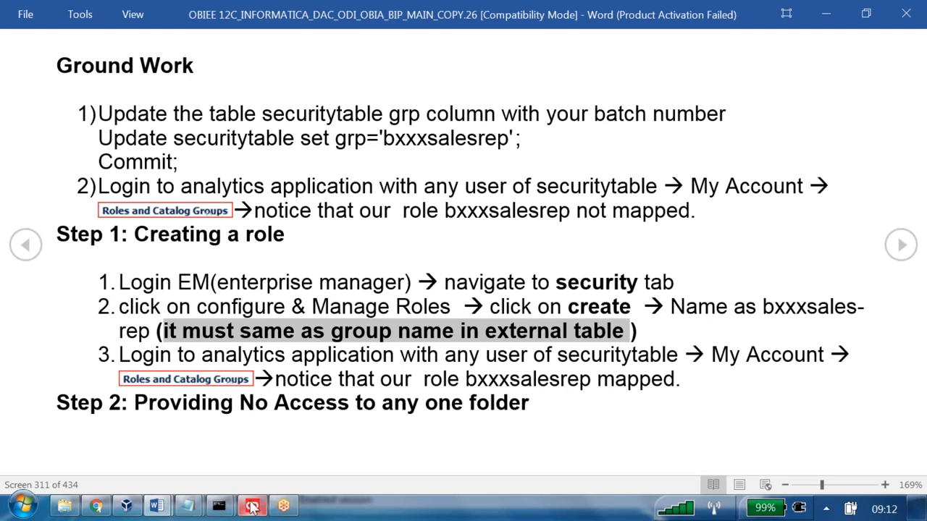
- Pick another B160SALESREP username in the SQL Developer query result, return to Oracle BI in Chrome, close My Account and sign out
{"action": "left_click", "coordinate": [126, 506]}
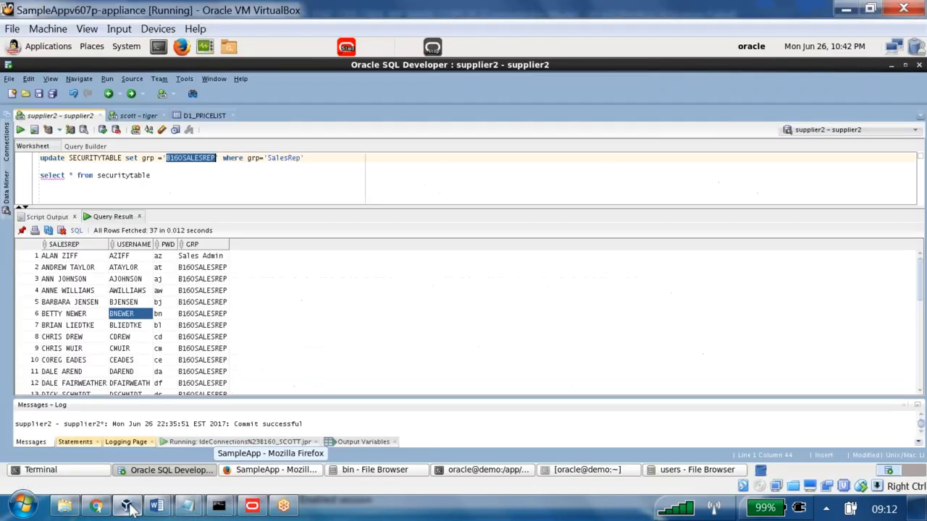
{"action": "left_click", "coordinate": [133, 339]}
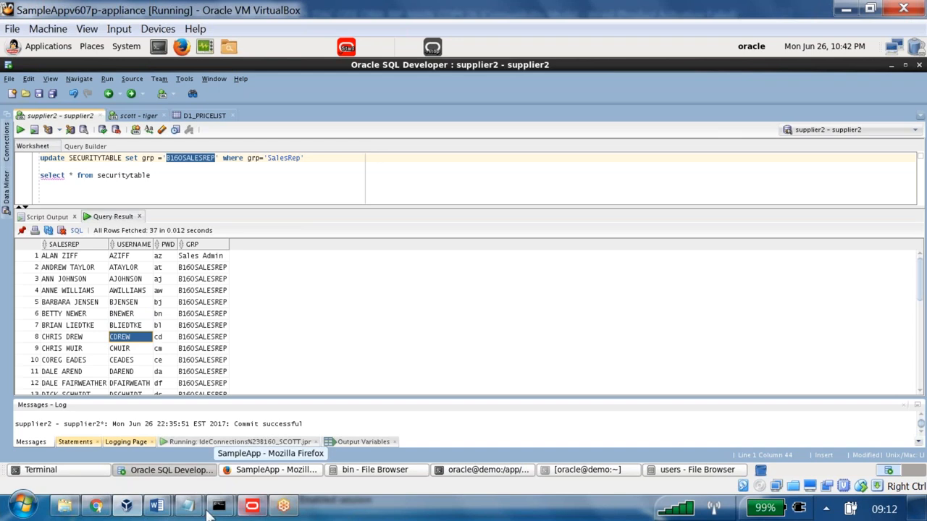
{"action": "left_click", "coordinate": [95, 507]}
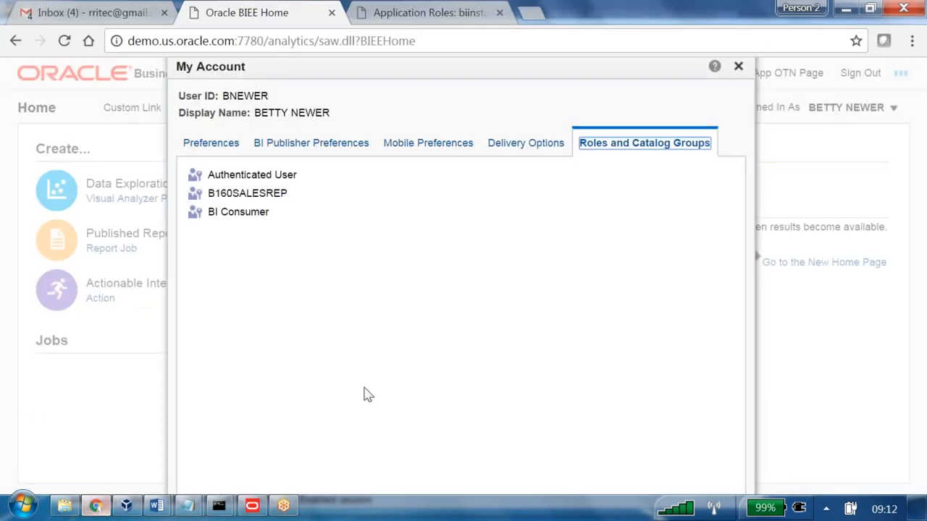
{"action": "left_click", "coordinate": [738, 66]}
{"action": "left_click", "coordinate": [869, 73]}
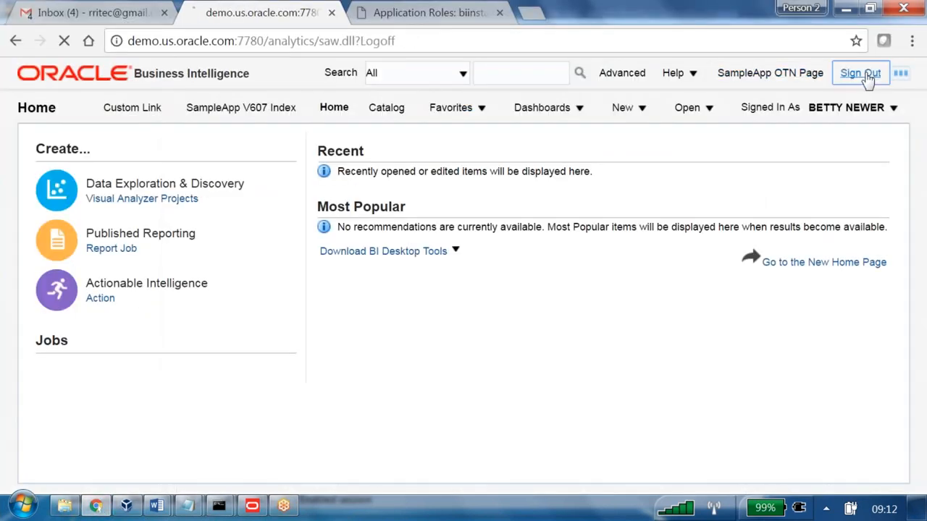
- Sign in again with the picked sales rep's user ID and password
{"action": "left_click", "coordinate": [349, 296]}
{"action": "key", "text": "ctrl+a"}
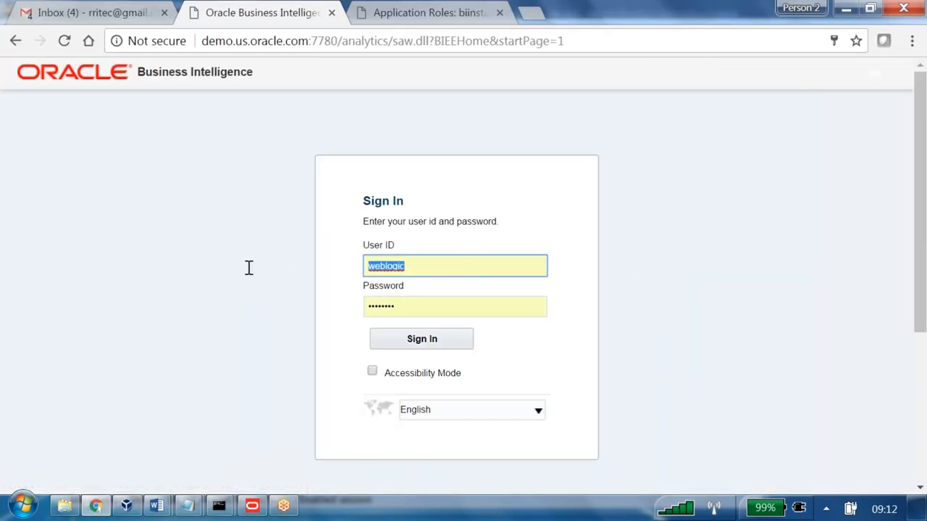
{"action": "type", "text": "CDREW"}
{"action": "key", "text": "Tab"}
{"action": "type", "text": "we"}
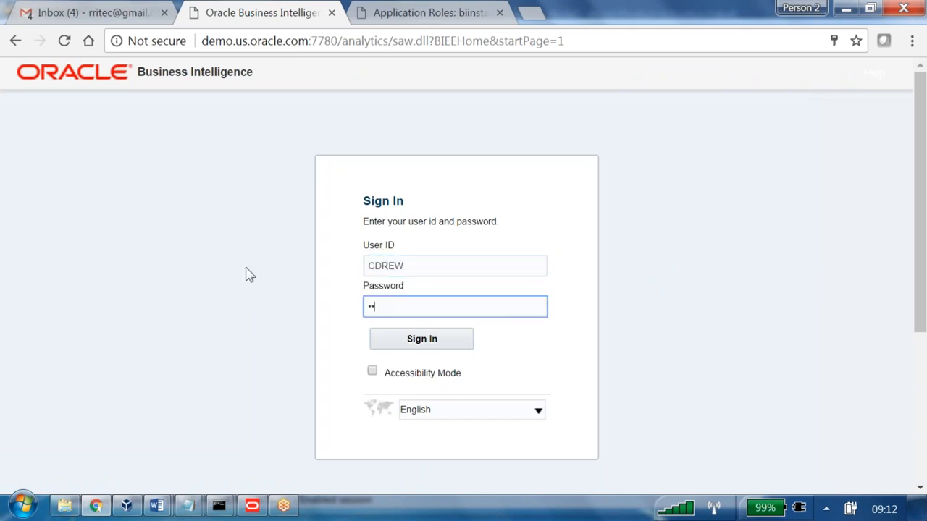
{"action": "key", "text": "Return"}
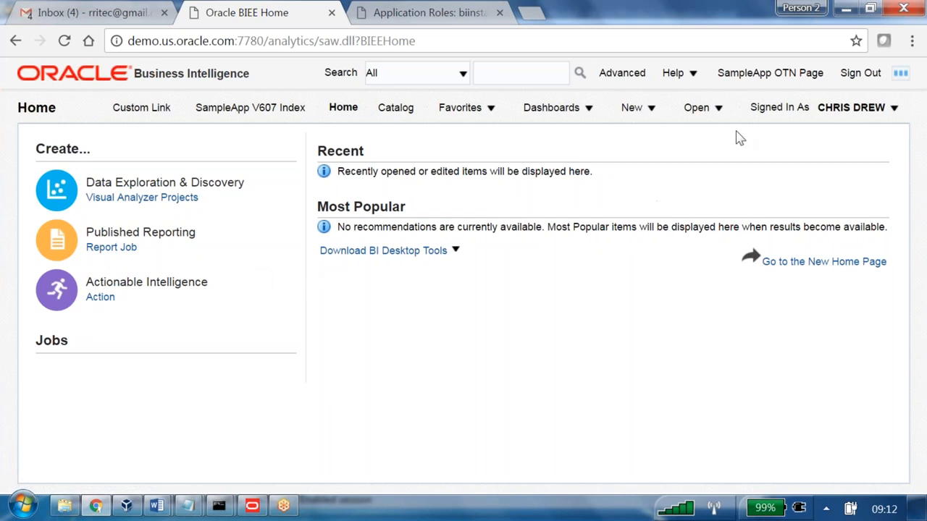
- Check the Roles and Catalog Groups in this sales rep's My Account for B160SALESREP, and close the dialog
{"action": "left_click", "coordinate": [851, 107]}
{"action": "left_click", "coordinate": [844, 133]}
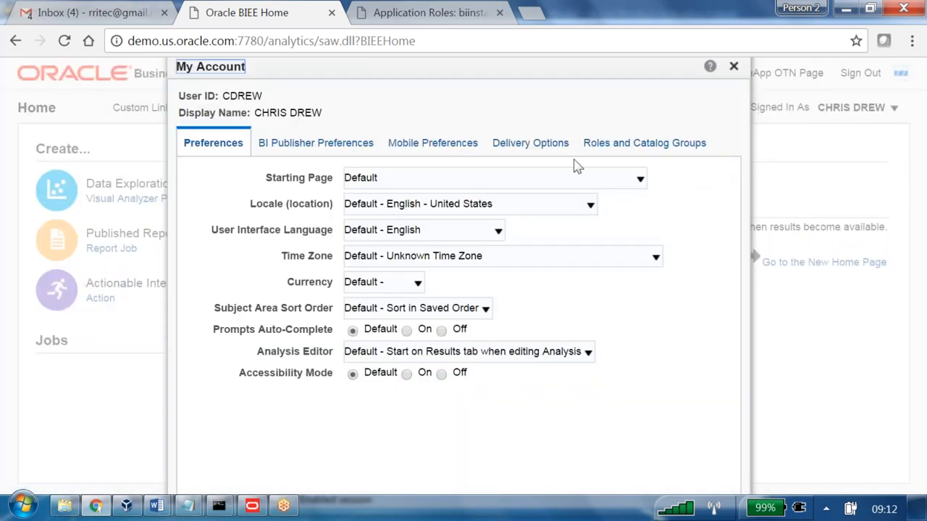
{"action": "left_click", "coordinate": [613, 144]}
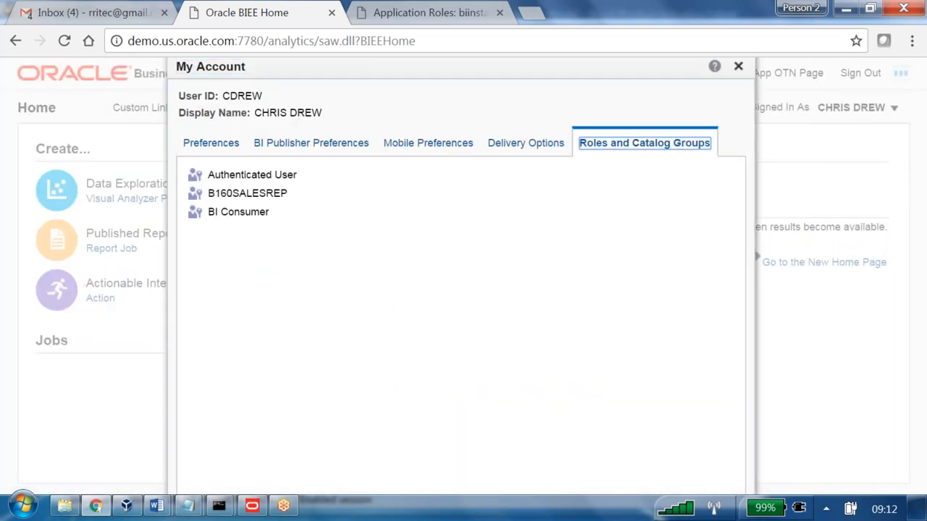
{"action": "left_click_drag", "start_coordinate": [303, 197], "coordinate": [207, 201]}
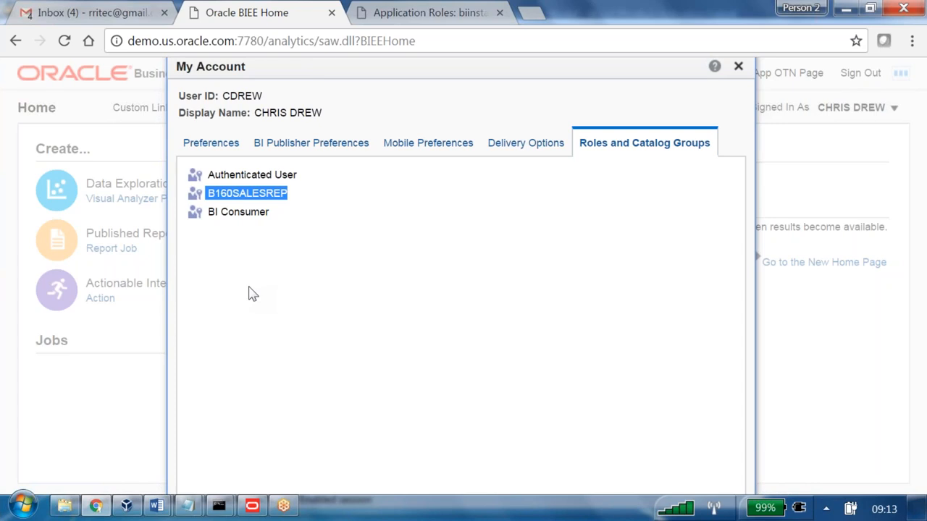
{"action": "left_click", "coordinate": [738, 67]}
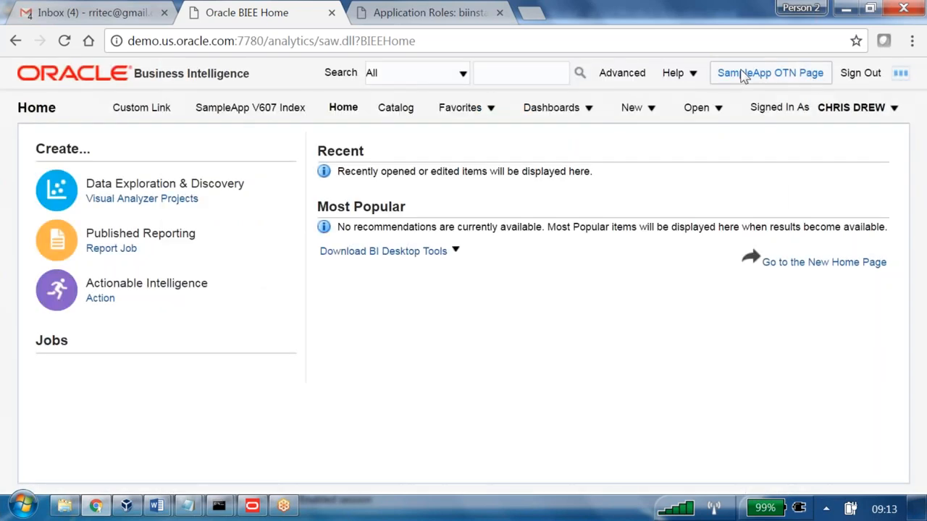
- Open the catalog's Shared Folders and locate the B160 folder
{"action": "left_click", "coordinate": [395, 107]}
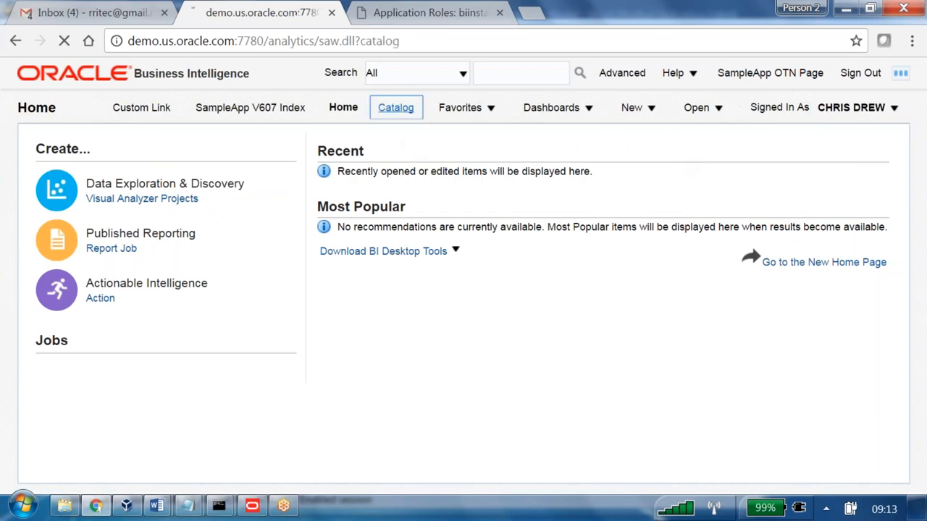
{"action": "left_click", "coordinate": [121, 239]}
{"action": "scroll", "coordinate": [370, 339], "scroll_direction": "down", "scroll_amount": 10}
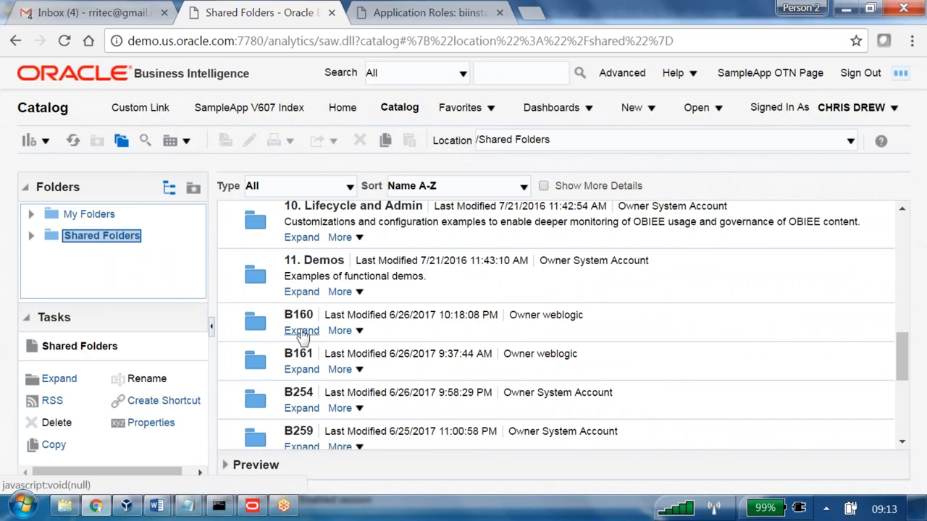
- Review the B160SALESREP rows in SQL Developer's GRP column, and inspect the B160 folder's available actions back in the Chrome catalog
{"action": "left_click", "coordinate": [126, 506]}
{"action": "left_click_drag", "start_coordinate": [210, 272], "coordinate": [211, 374]}
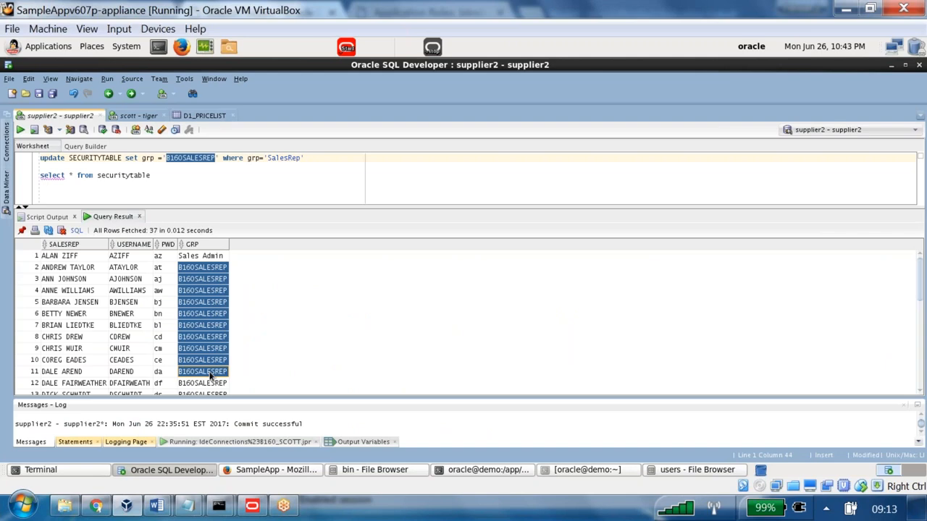
{"action": "key", "text": "alt+Tab"}
{"action": "key", "text": "alt+Tab"}
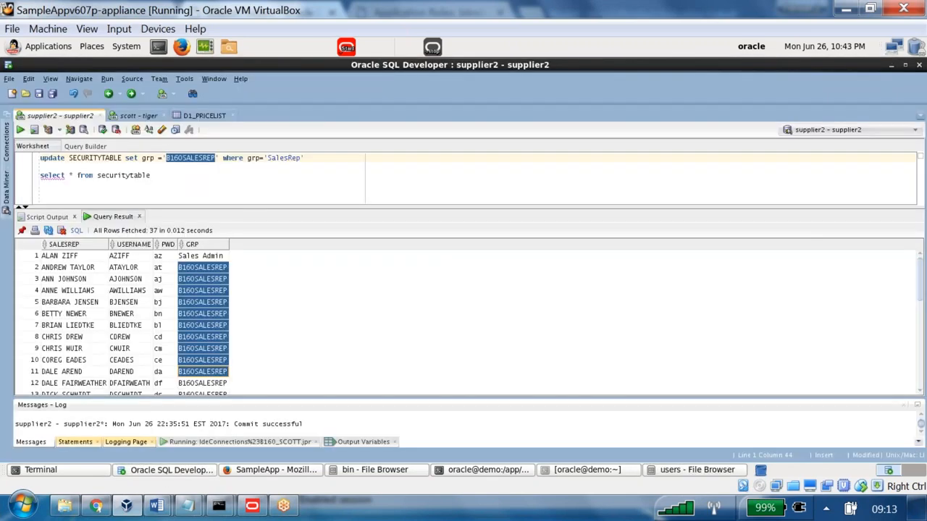
{"action": "left_click", "coordinate": [96, 506]}
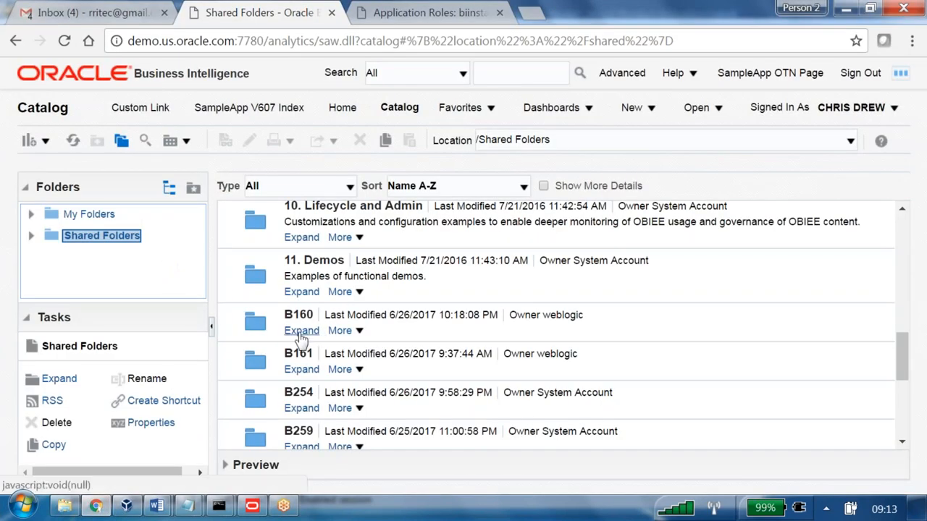
{"action": "left_click", "coordinate": [355, 335]}
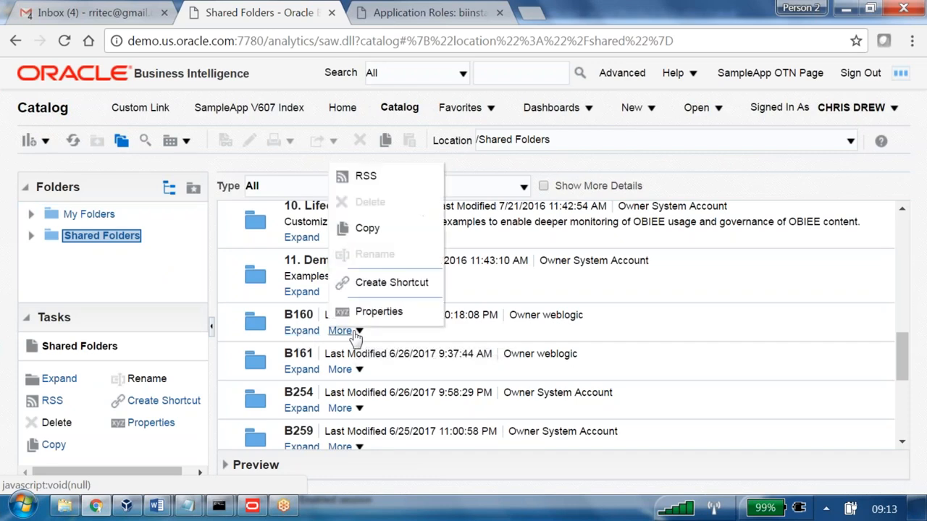
- Sign out of the sales rep's session and sign in as weblogic
{"action": "left_click", "coordinate": [859, 74]}
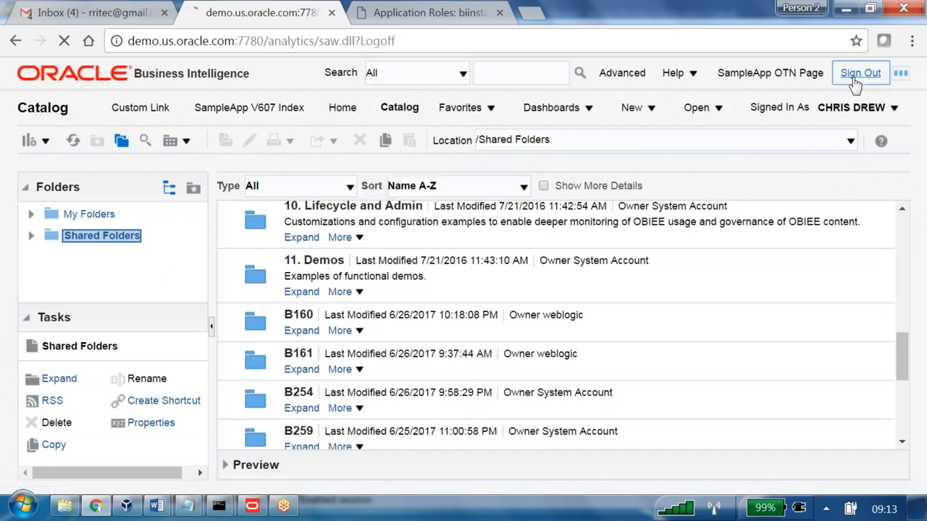
{"action": "left_click", "coordinate": [351, 297]}
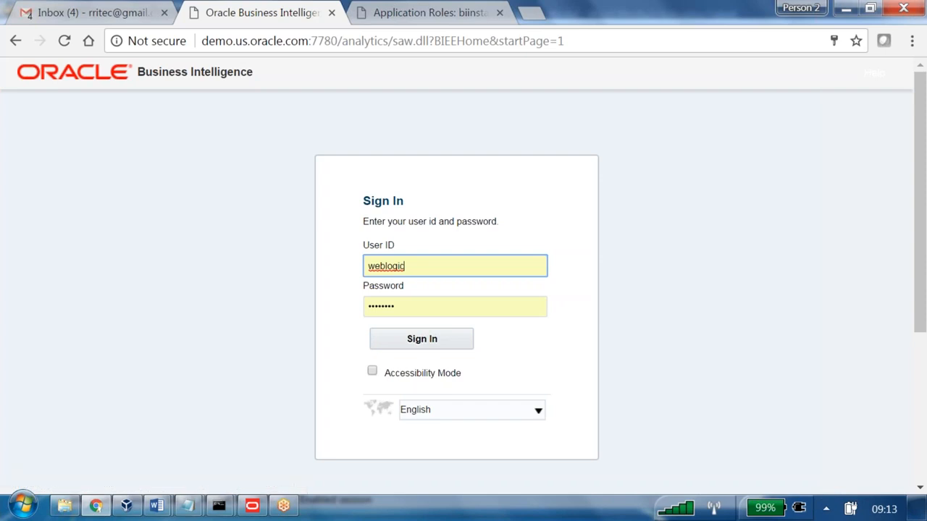
{"action": "left_click", "coordinate": [424, 340]}
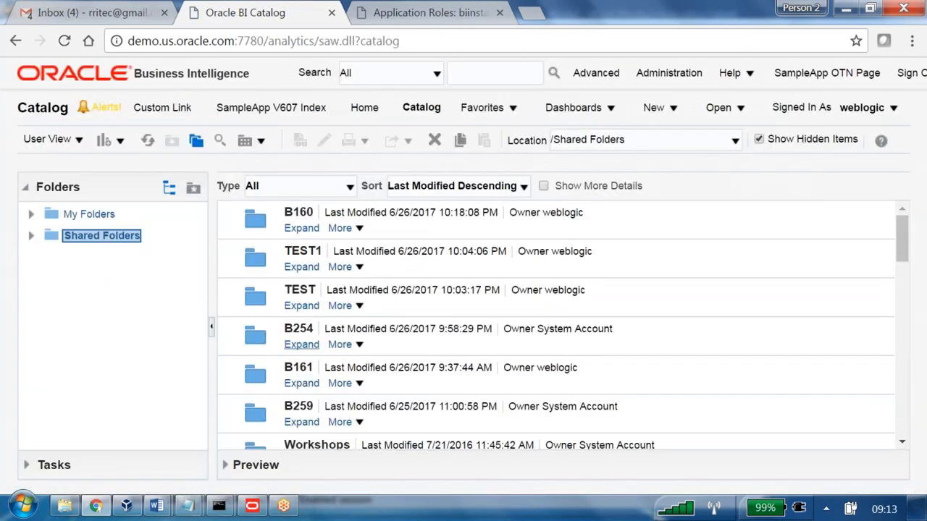
- Open the permissions of the B160 shared folder and start adding application roles and users
{"action": "scroll", "coordinate": [385, 355], "scroll_direction": "down", "scroll_amount": 2}
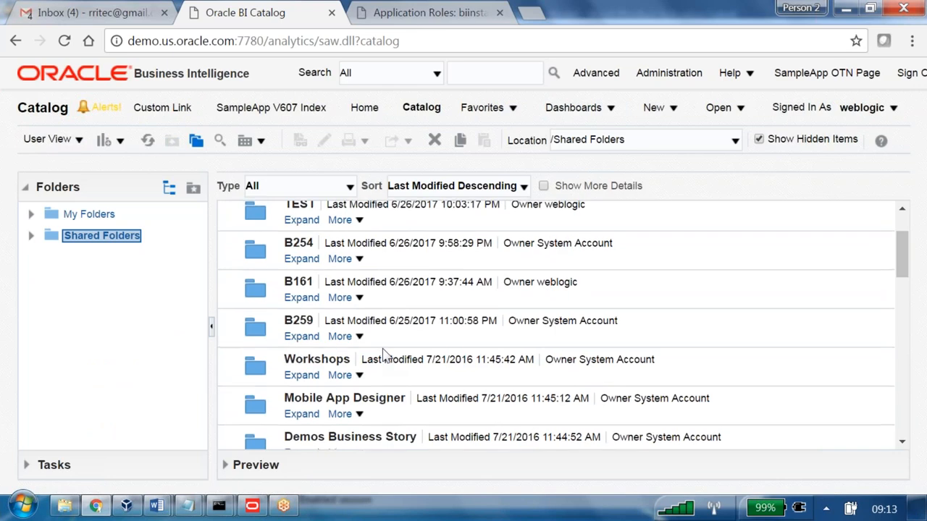
{"action": "scroll", "coordinate": [385, 355], "scroll_direction": "up", "scroll_amount": 2}
{"action": "left_click", "coordinate": [341, 228]}
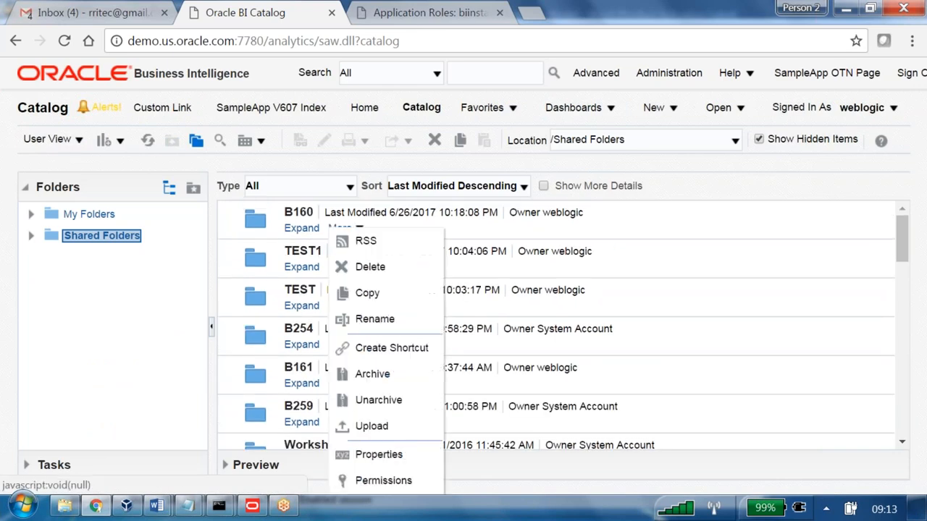
{"action": "left_click", "coordinate": [395, 480]}
{"action": "left_click", "coordinate": [825, 167]}
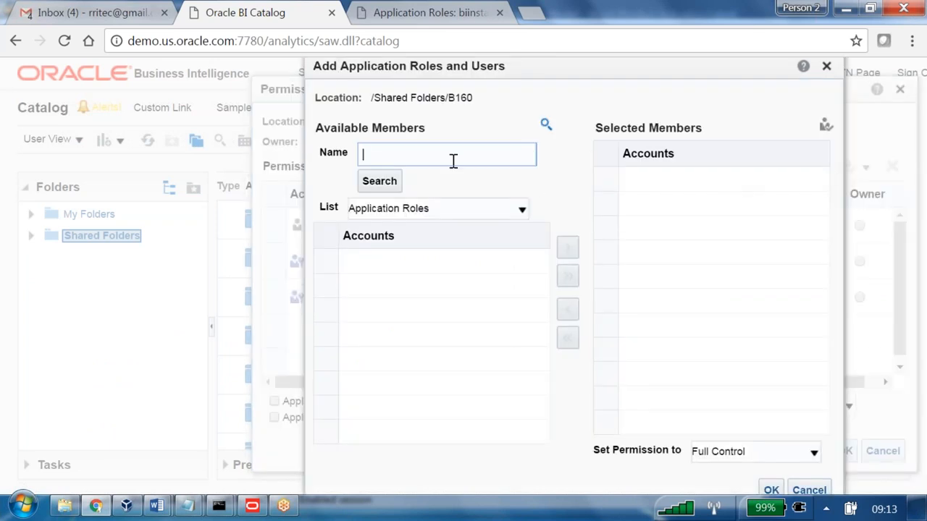
- Search the application roles for "B16" and add B160SALESREP to the selected members
{"action": "type", "text": "B16"}
{"action": "left_click", "coordinate": [442, 210]}
{"action": "left_click", "coordinate": [381, 182]}
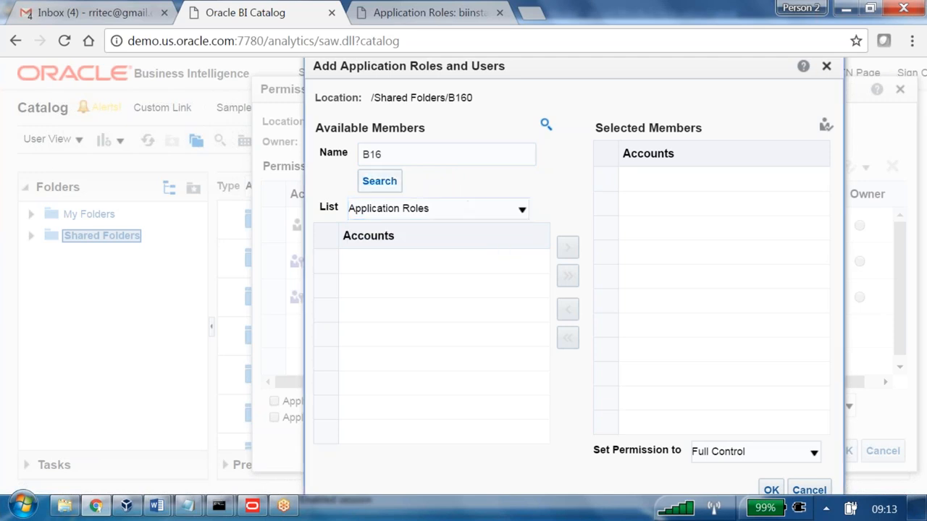
{"action": "left_click", "coordinate": [540, 261]}
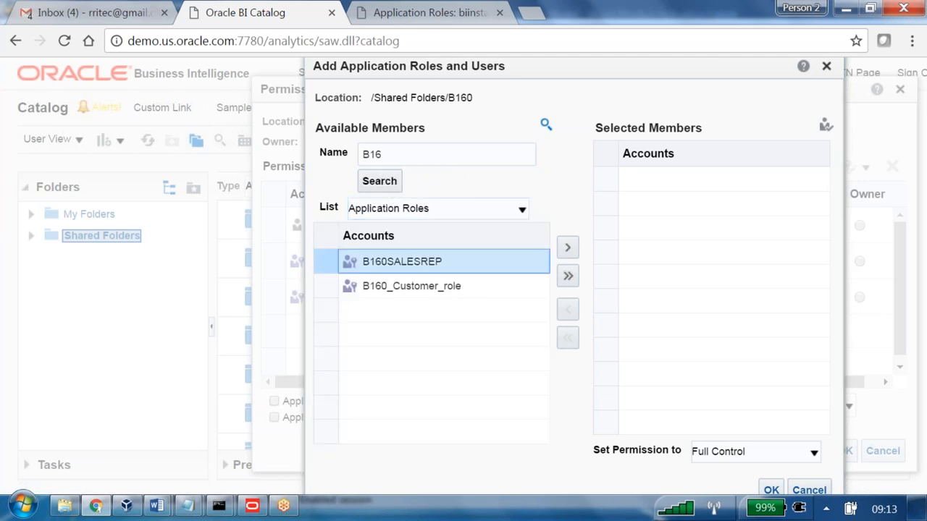
{"action": "left_click", "coordinate": [568, 247]}
- Set the B160SALESREP role's permission to No Access and save the B160 folder's permissions
{"action": "left_click", "coordinate": [775, 453]}
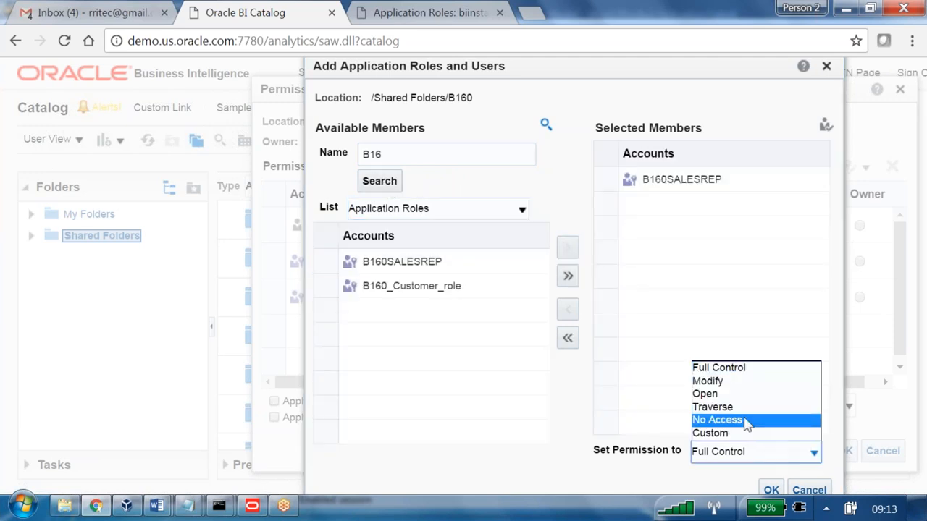
{"action": "left_click", "coordinate": [748, 422]}
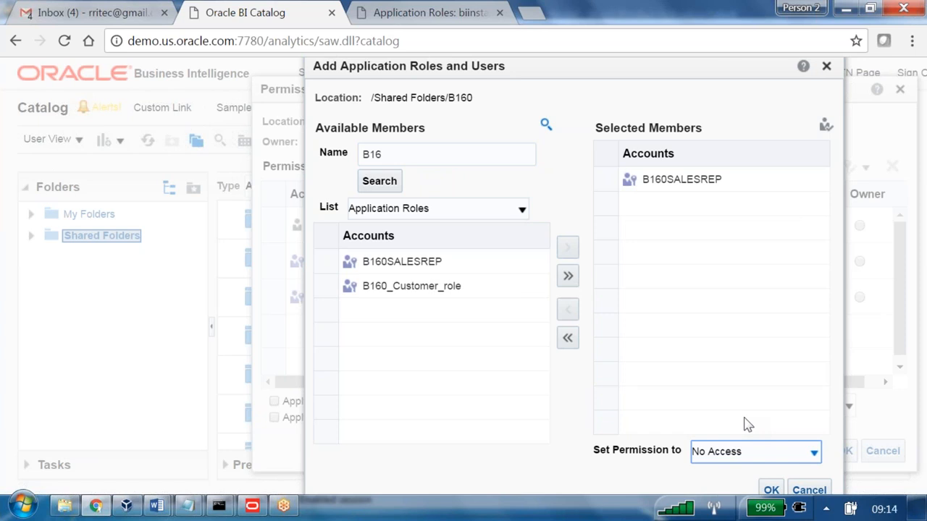
{"action": "left_click", "coordinate": [772, 489]}
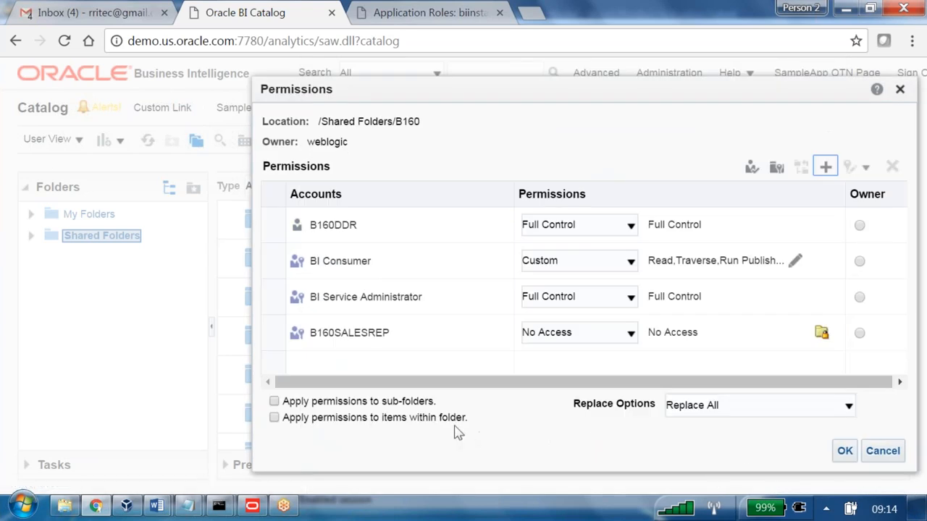
{"action": "left_click", "coordinate": [844, 450]}
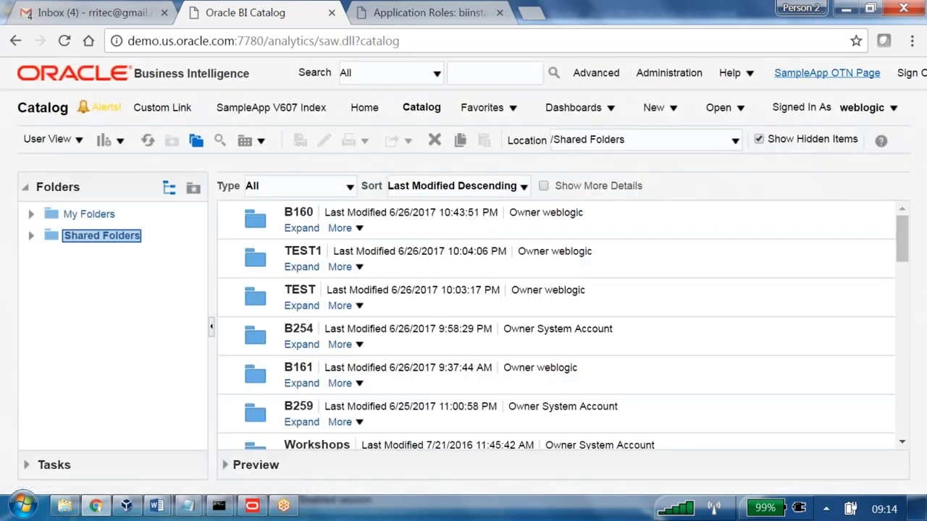
- Sign out of the weblogic session and sign back in with the sales rep's user ID and password
{"action": "left_click", "coordinate": [904, 75]}
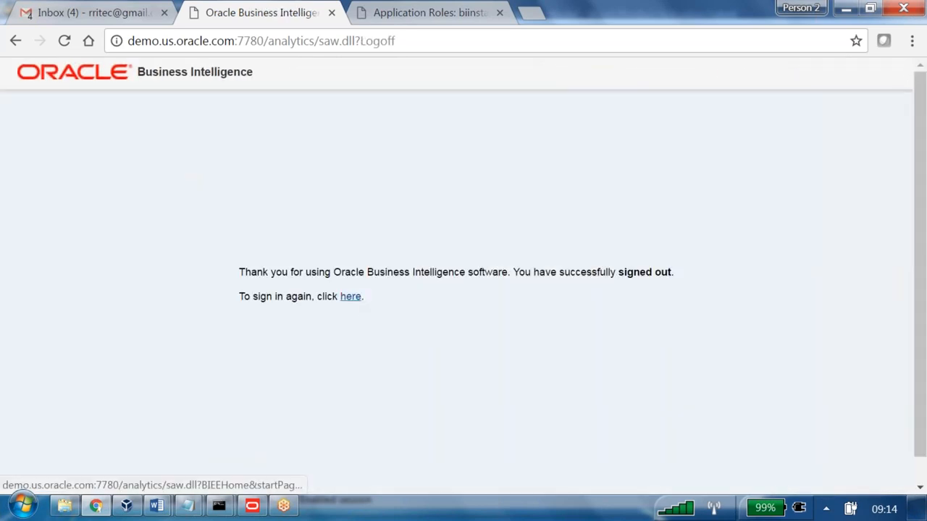
{"action": "left_click", "coordinate": [350, 296]}
{"action": "left_click_drag", "start_coordinate": [443, 265], "coordinate": [343, 268]}
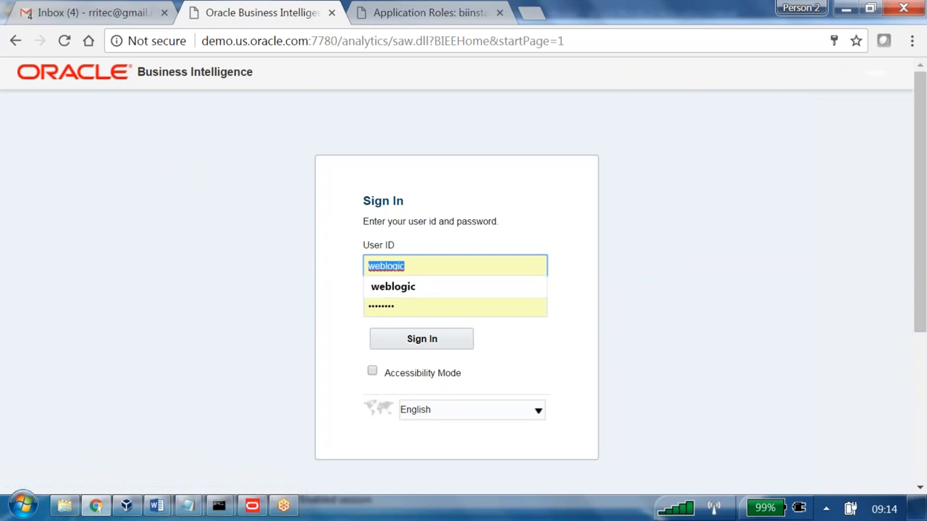
{"action": "type", "text": "CDREW"}
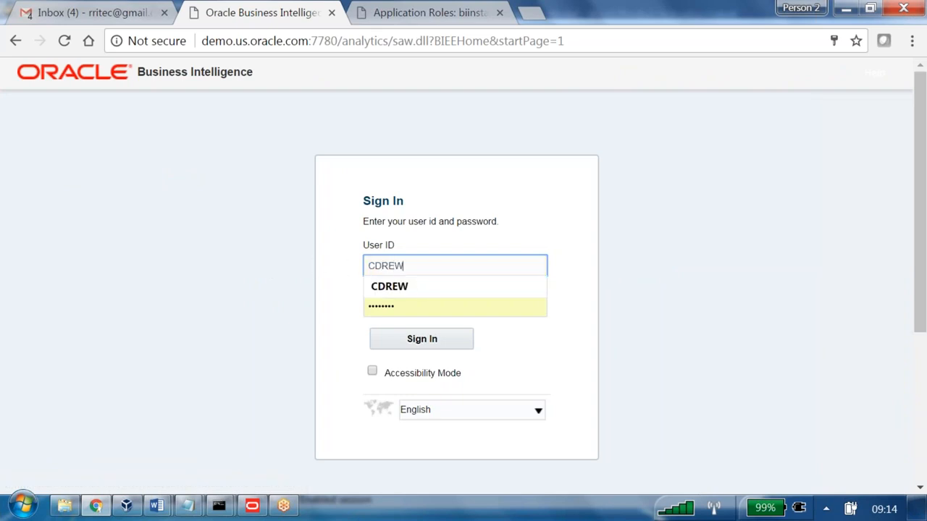
{"action": "left_click", "coordinate": [401, 288]}
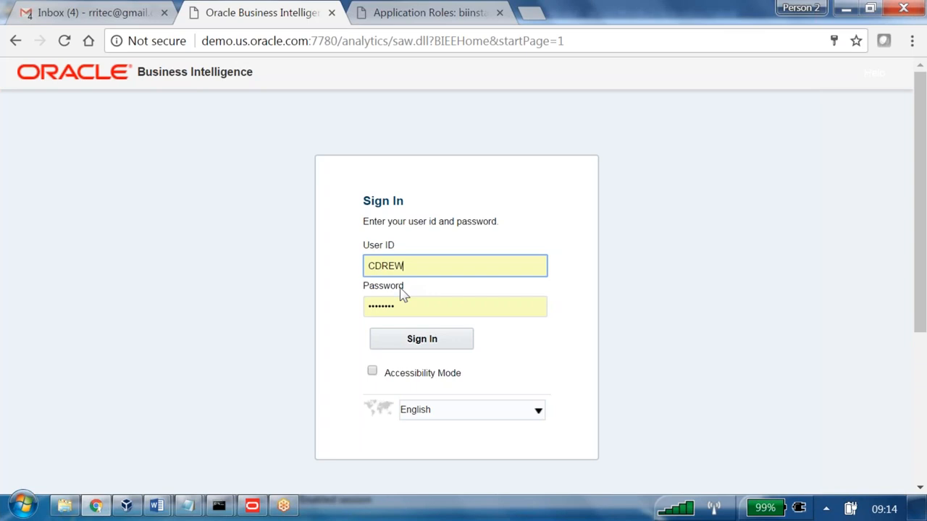
{"action": "left_click", "coordinate": [413, 302]}
{"action": "left_click_drag", "start_coordinate": [415, 302], "coordinate": [280, 294]}
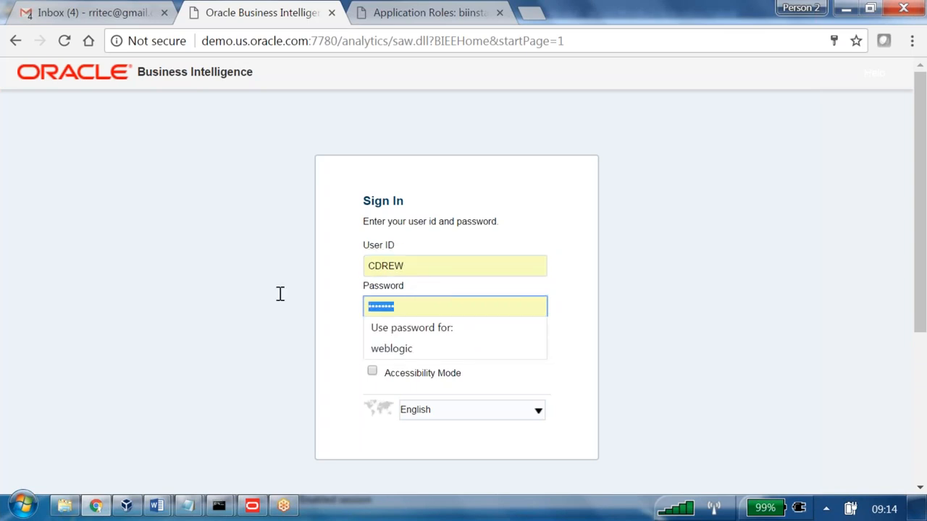
{"action": "type", "text": "Aa"}
{"action": "key", "text": "Return"}
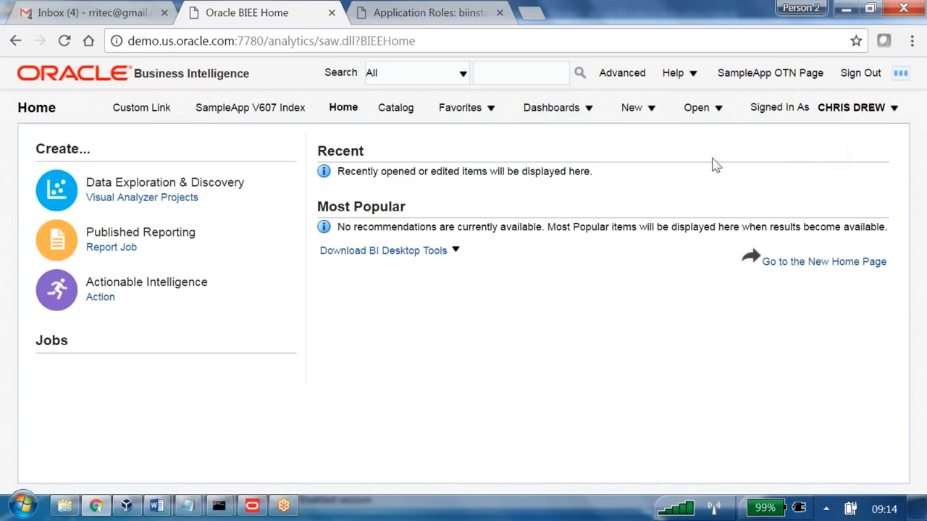
- Open the catalog and look through the shared folders for the B160 folder
{"action": "left_click", "coordinate": [401, 112]}
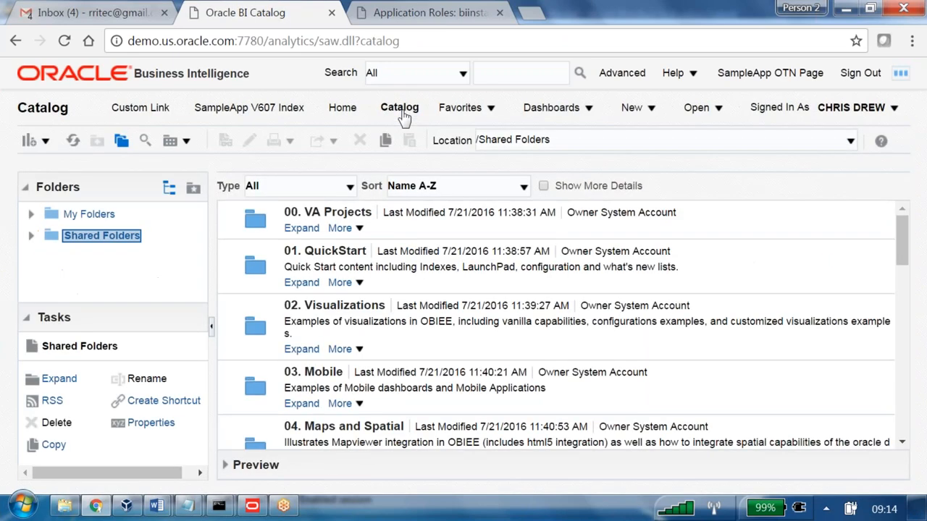
{"action": "scroll", "coordinate": [437, 267], "scroll_direction": "down", "scroll_amount": 5}
{"action": "scroll", "coordinate": [437, 267], "scroll_direction": "down", "scroll_amount": 8}
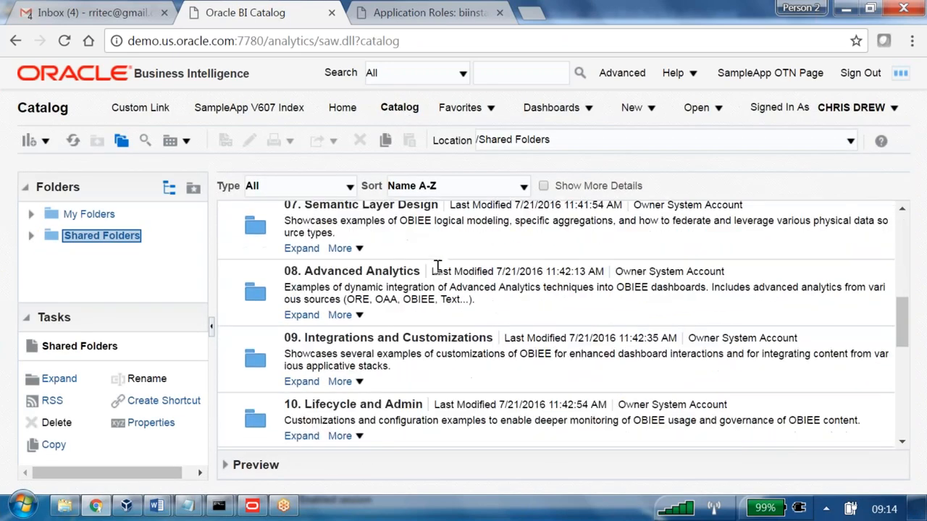
{"action": "scroll", "coordinate": [556, 326], "scroll_direction": "up", "scroll_amount": 3}
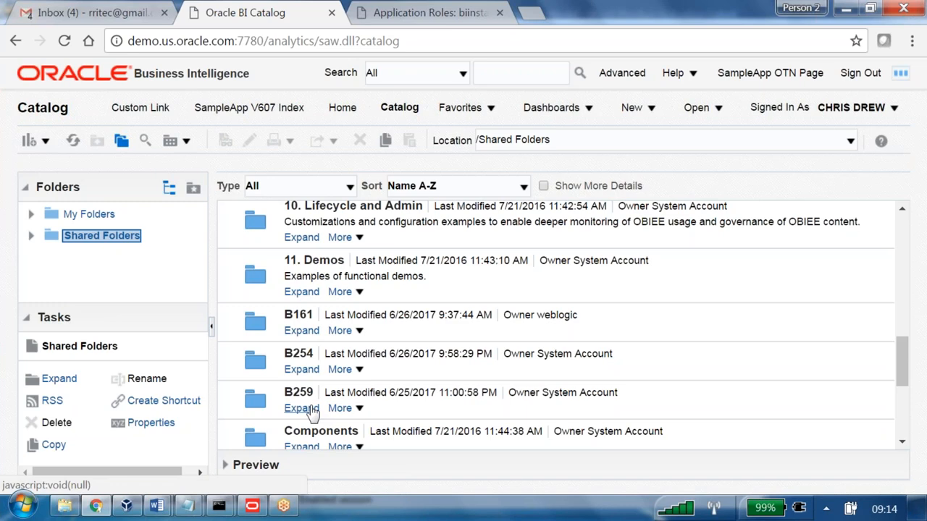
- Open the sales rep's account settings and check the assigned roles and catalog groups
{"action": "left_click", "coordinate": [852, 107]}
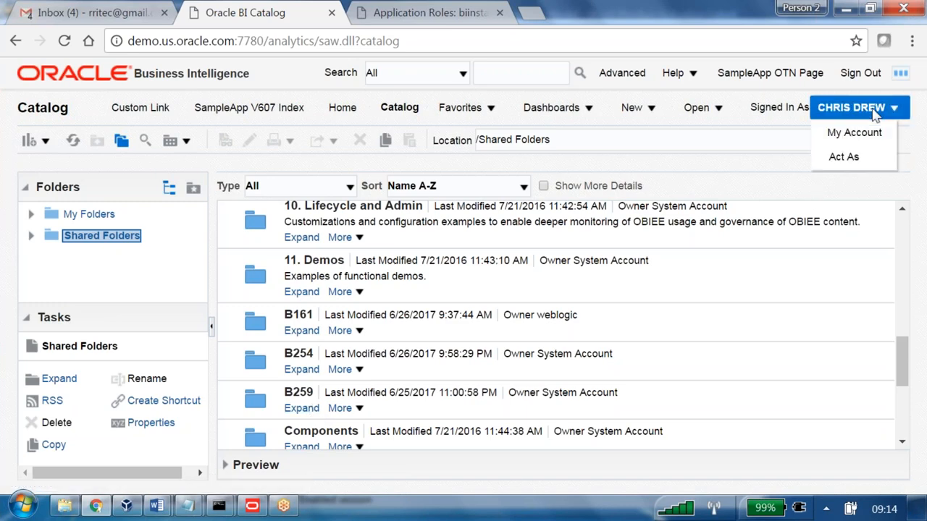
{"action": "left_click", "coordinate": [836, 134]}
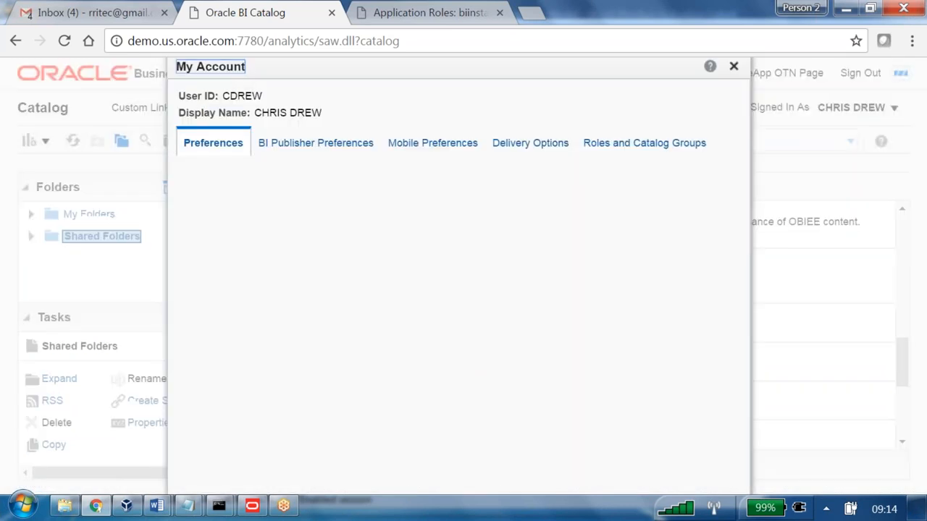
{"action": "left_click", "coordinate": [603, 149]}
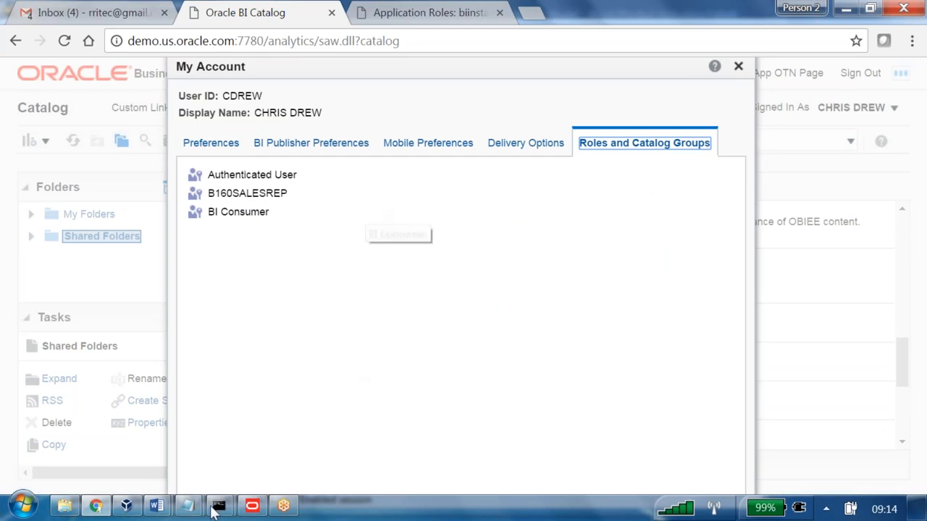
- Switch to the Word notes and review Step 2 on denying folder access and Step 3 on testing
{"action": "mouse_move", "coordinate": [157, 505]}
{"action": "left_click", "coordinate": [185, 433]}
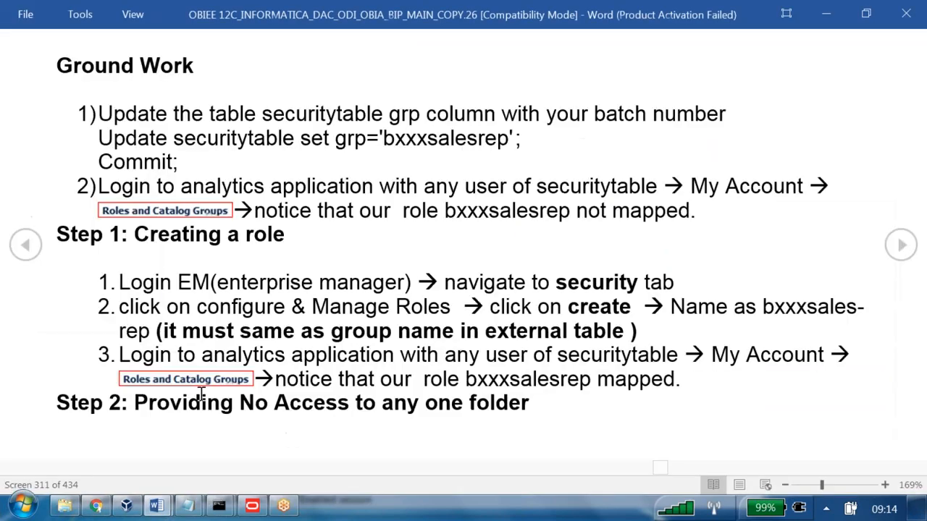
{"action": "double_click", "coordinate": [140, 403]}
{"action": "left_click_drag", "start_coordinate": [259, 403], "coordinate": [511, 403]}
{"action": "scroll", "coordinate": [511, 403], "scroll_direction": "down", "scroll_amount": 1}
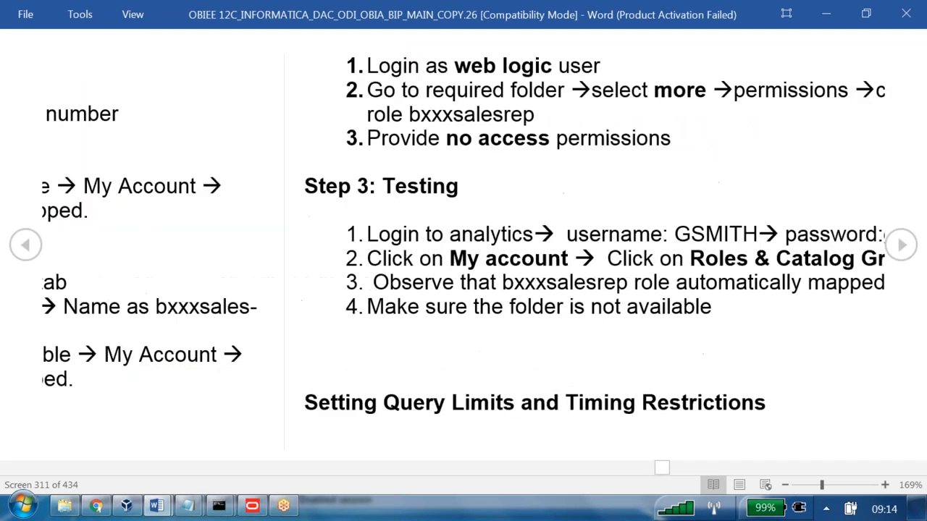
{"action": "left_click_drag", "start_coordinate": [427, 147], "coordinate": [141, 66]}
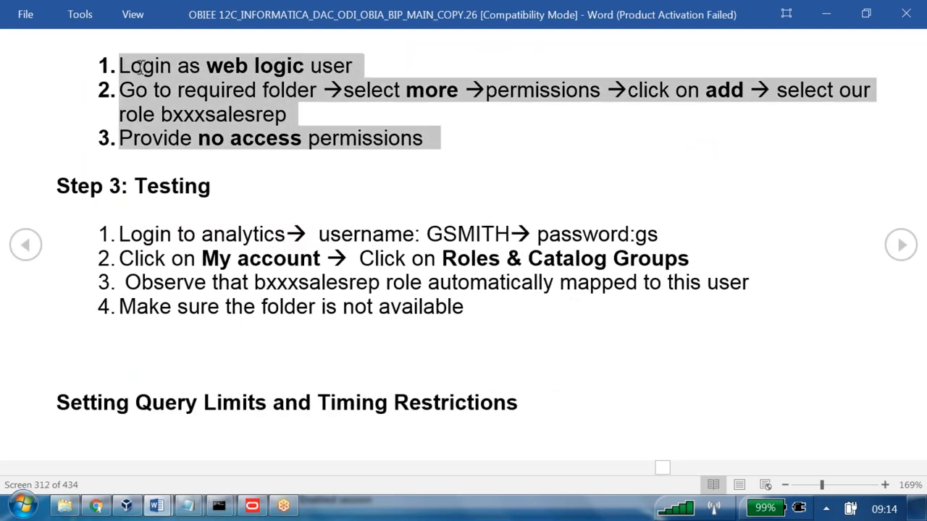
{"action": "left_click_drag", "start_coordinate": [476, 314], "coordinate": [84, 190]}
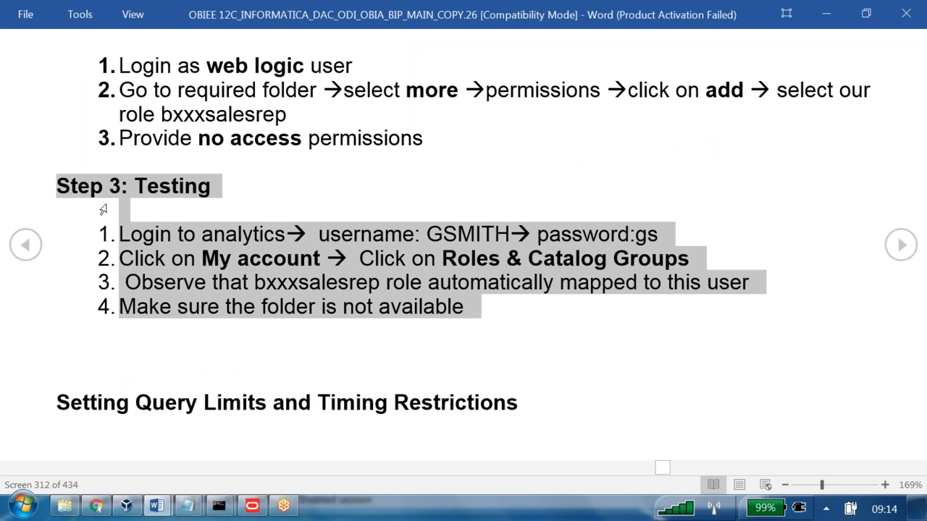